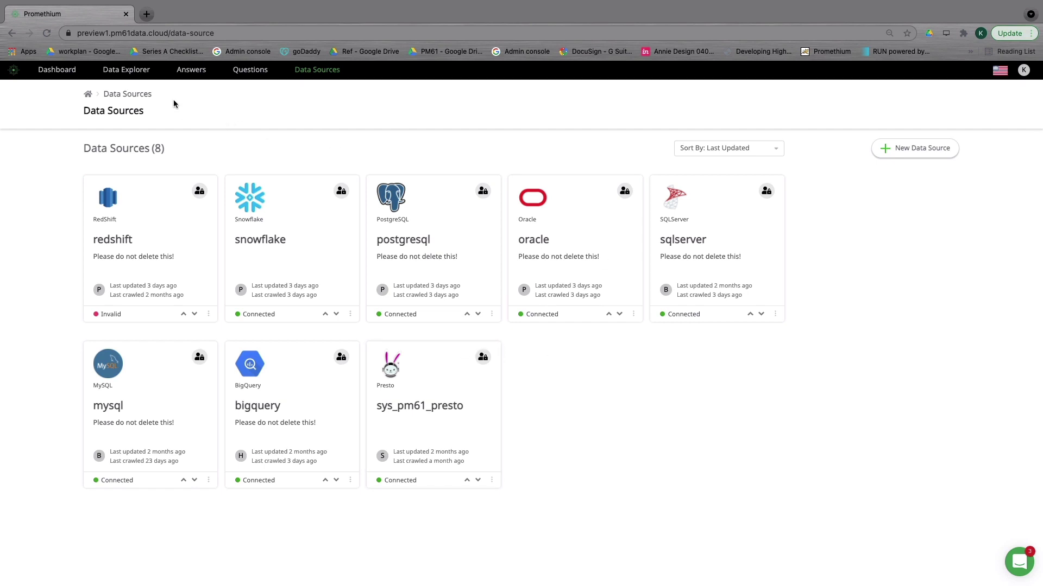
In Data Explorer, search for REVENUE and show only Favorites, leaving MASTER_PLAN_TABLE_WDATES
{"action": "left_click", "coordinate": [135, 74]}
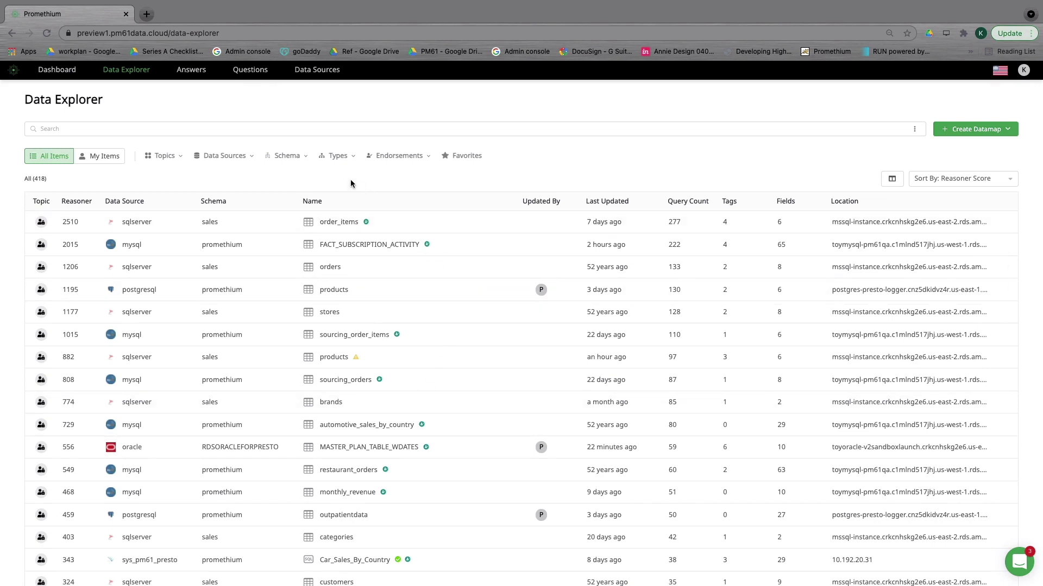
{"action": "left_click", "coordinate": [329, 161]}
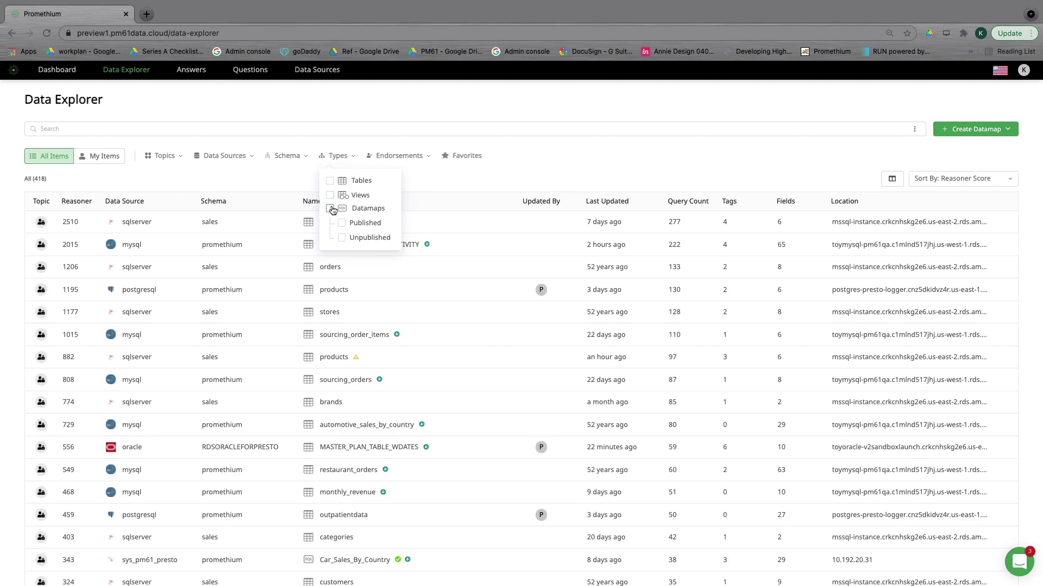
{"action": "left_click", "coordinate": [330, 209]}
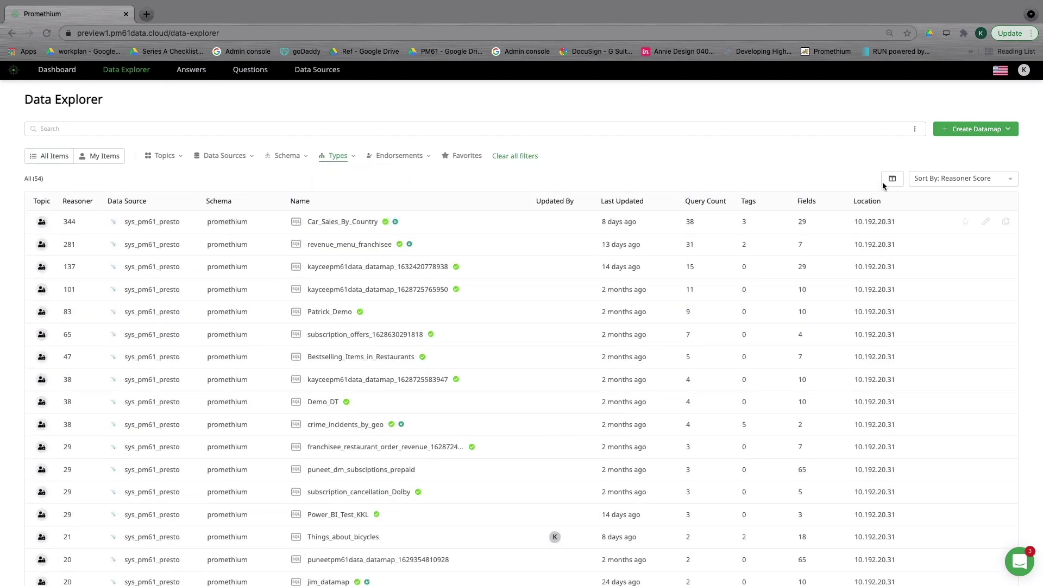
{"action": "left_click", "coordinate": [534, 156]}
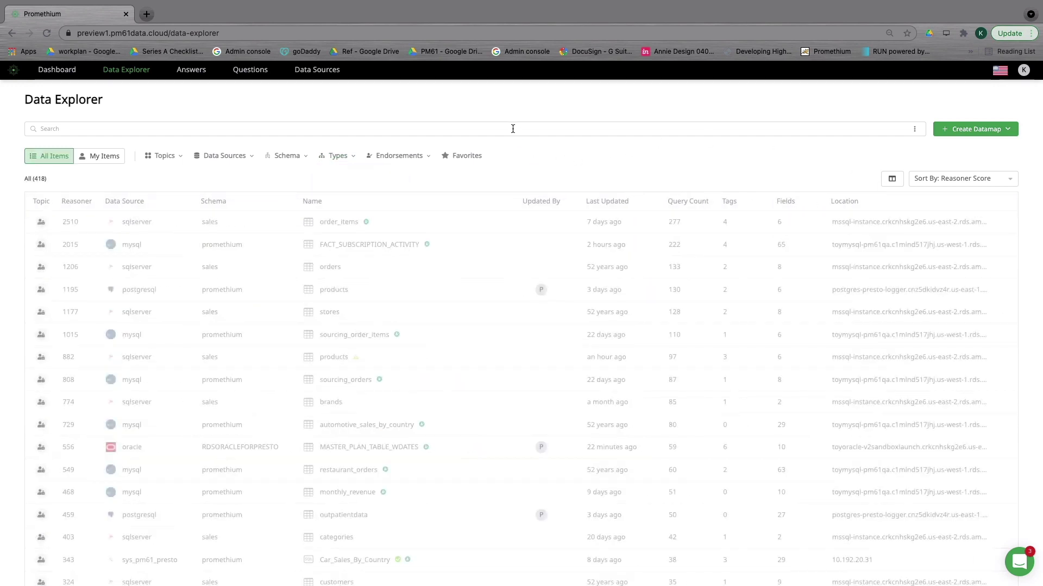
{"action": "left_click", "coordinate": [512, 129]}
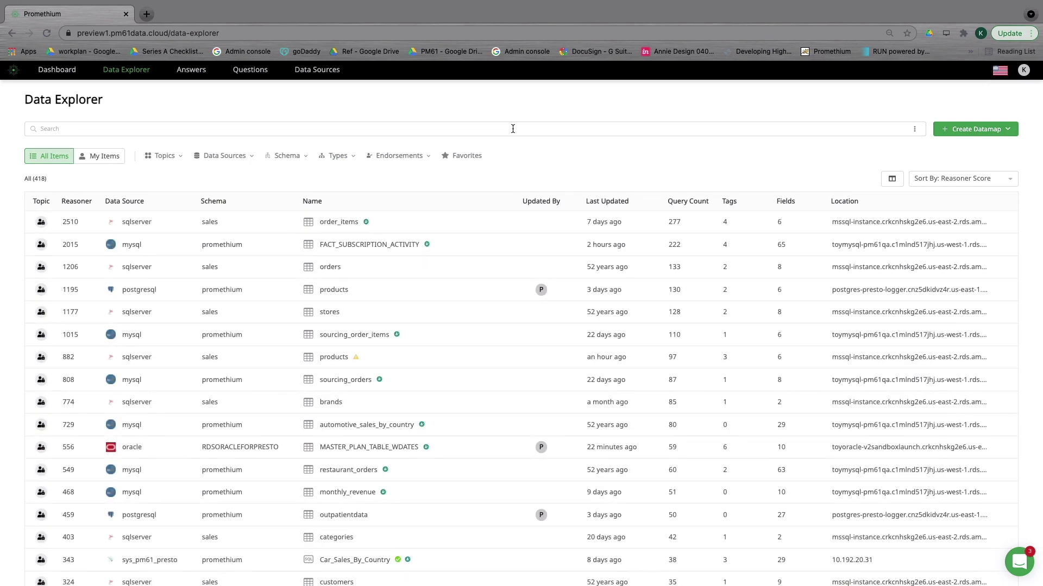
{"action": "type", "text": "REVENUE"}
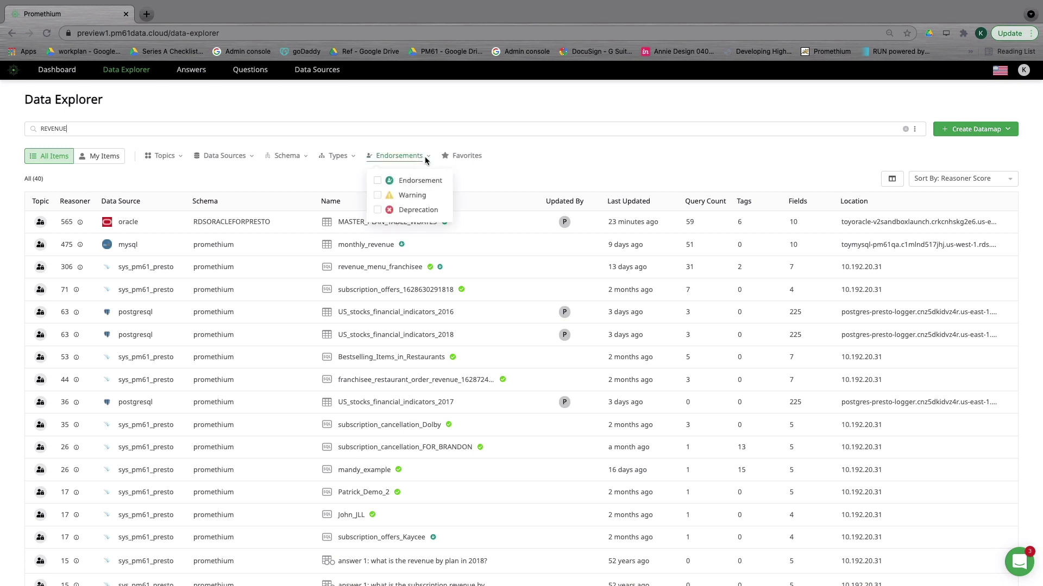
{"action": "left_click", "coordinate": [461, 158]}
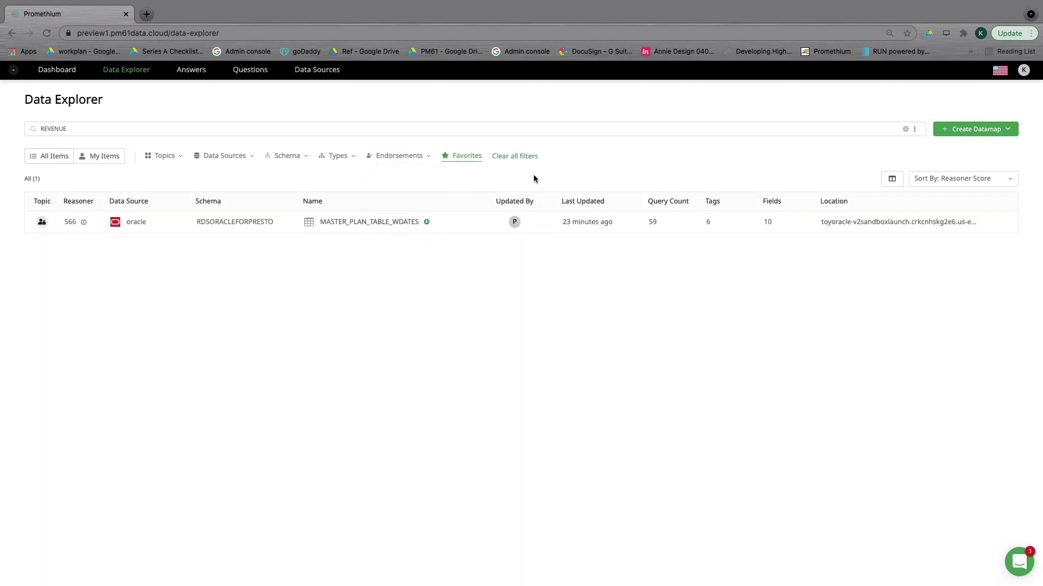
{"action": "left_click", "coordinate": [262, 224]}
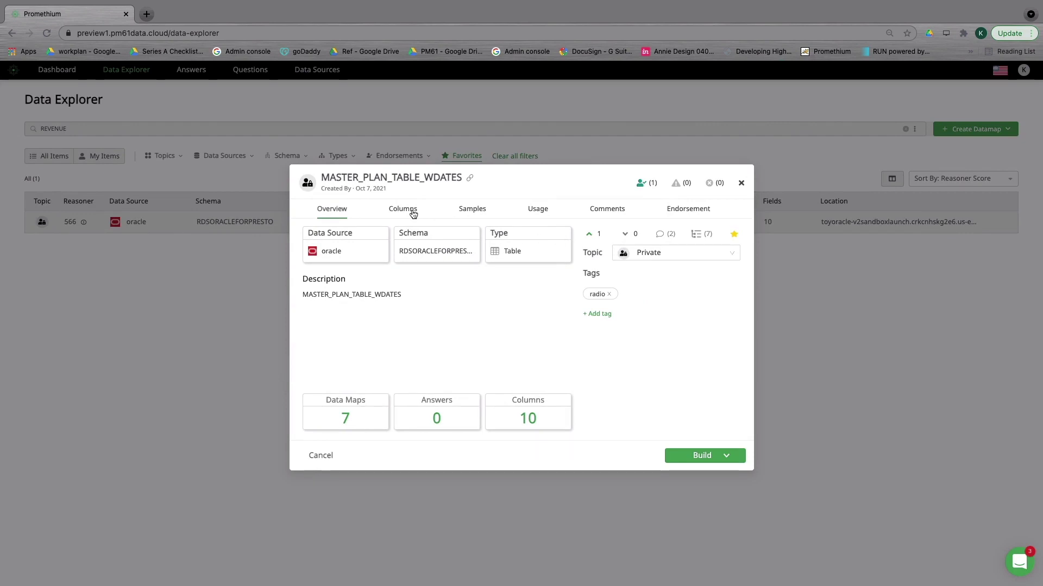
{"action": "left_click", "coordinate": [410, 210]}
{"action": "scroll", "coordinate": [517, 350], "scroll_direction": "down", "scroll_amount": 1}
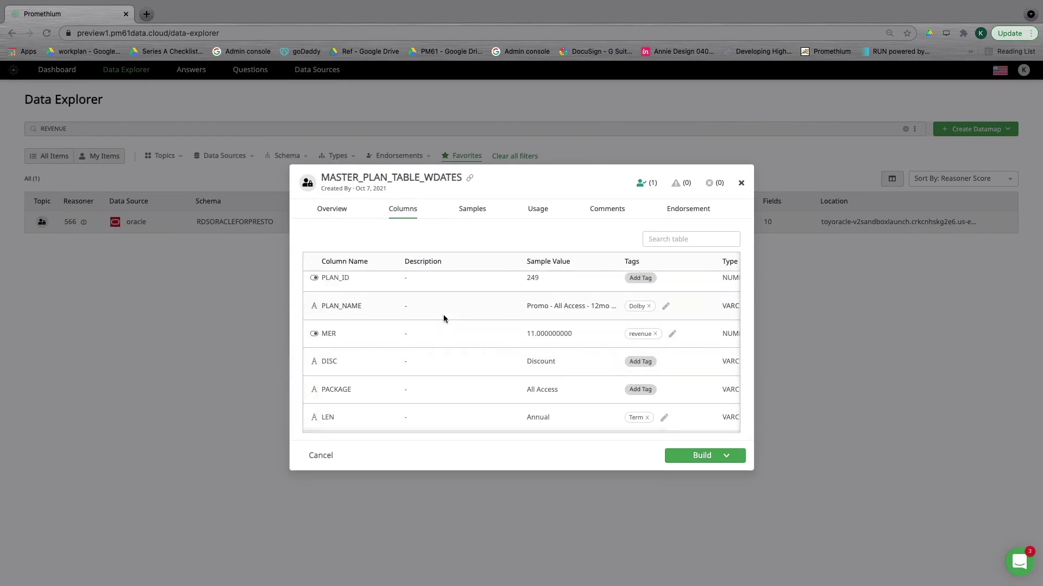
{"action": "scroll", "coordinate": [443, 315], "scroll_direction": "right", "scroll_amount": 3}
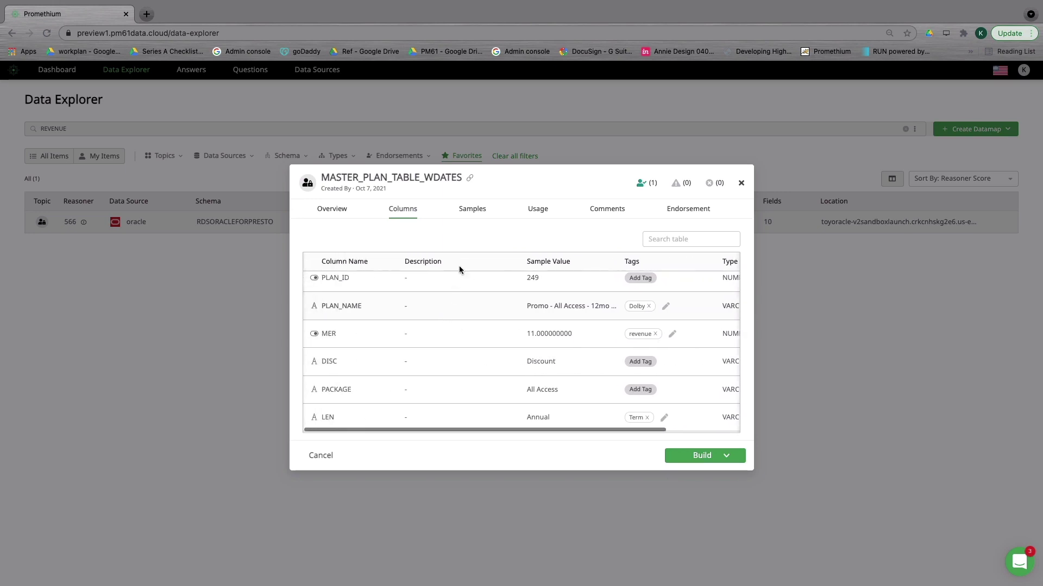
{"action": "left_click", "coordinate": [473, 208]}
{"action": "scroll", "coordinate": [461, 340], "scroll_direction": "up", "scroll_amount": 5}
{"action": "left_click", "coordinate": [367, 237]}
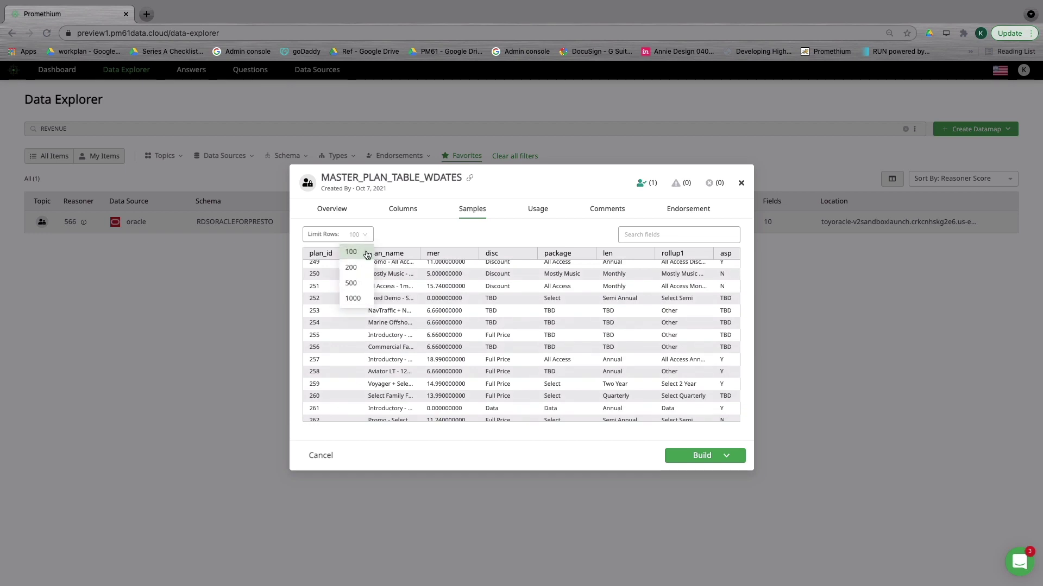
{"action": "left_click", "coordinate": [354, 299]}
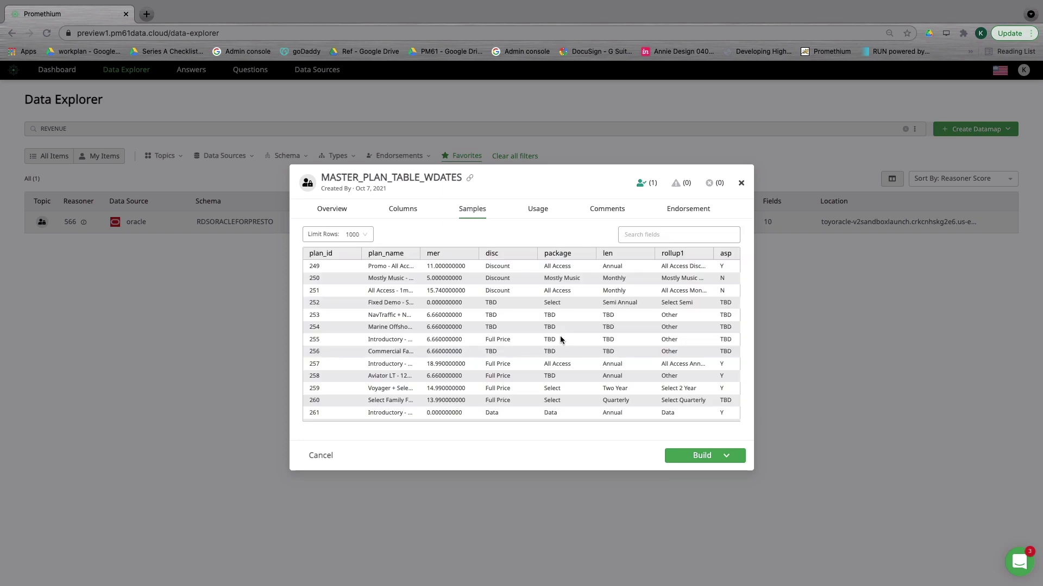
{"action": "scroll", "coordinate": [560, 336], "scroll_direction": "down", "scroll_amount": 2}
{"action": "scroll", "coordinate": [559, 336], "scroll_direction": "up", "scroll_amount": 2}
{"action": "left_click", "coordinate": [539, 212]}
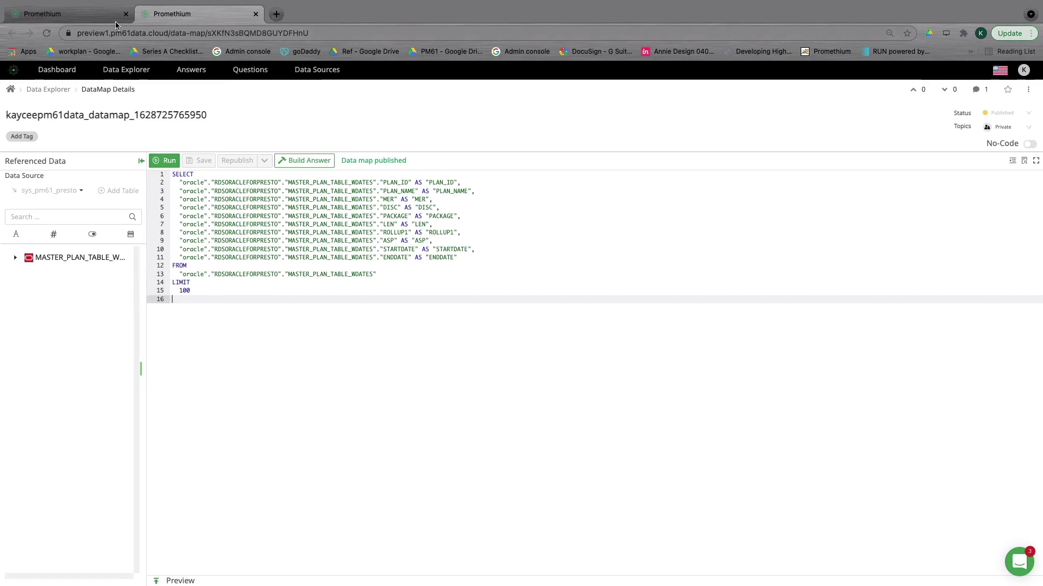
{"action": "left_click", "coordinate": [256, 14]}
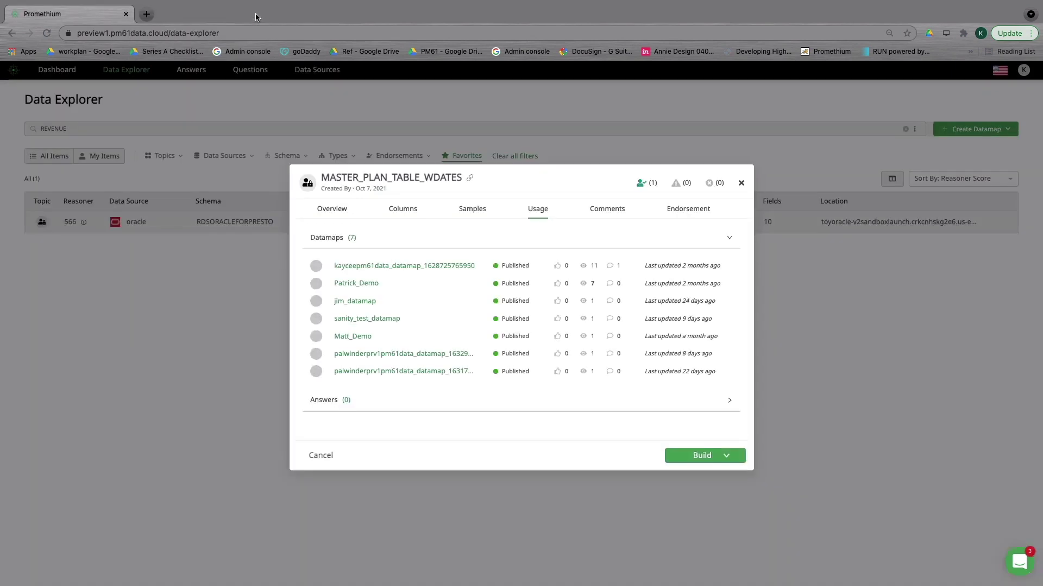
{"action": "left_click", "coordinate": [741, 183]}
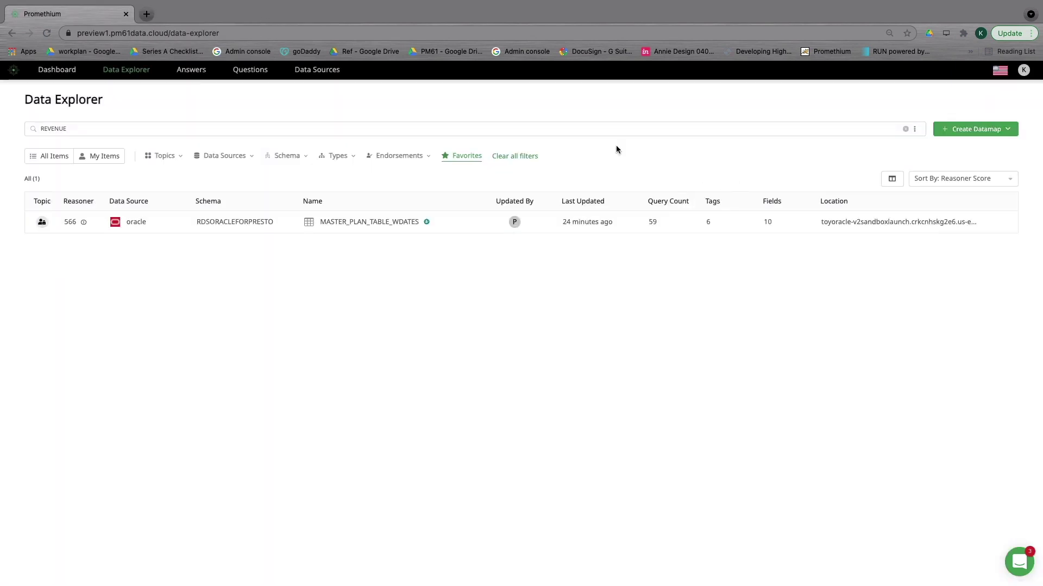
Find Dashboard: Web Leads by searching answers for EMAIL and review its Dashboard - Email Campaigns view
{"action": "left_click", "coordinate": [191, 69]}
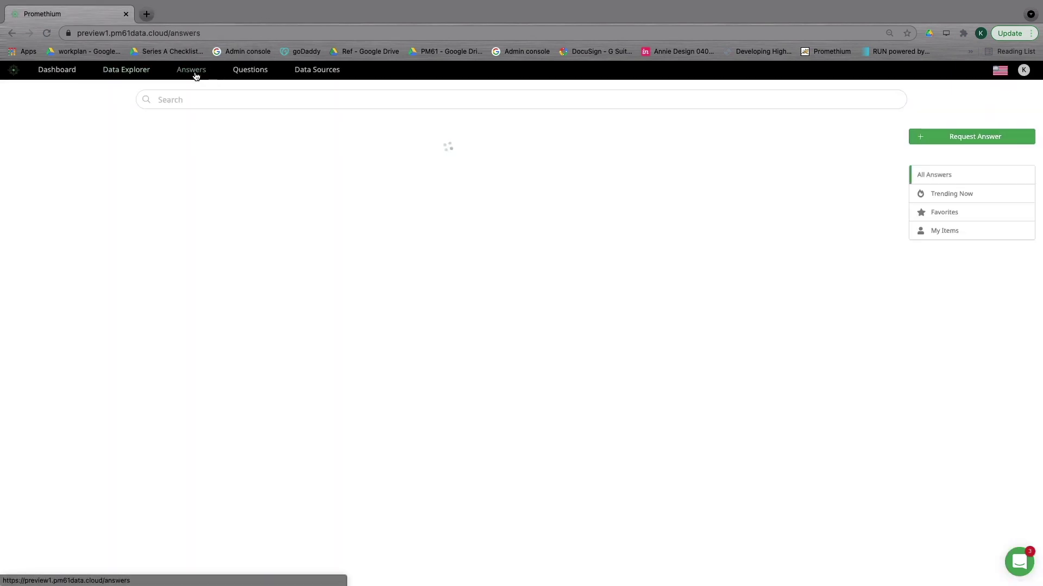
{"action": "left_click", "coordinate": [295, 101]}
{"action": "type", "text": "EMAIL"}
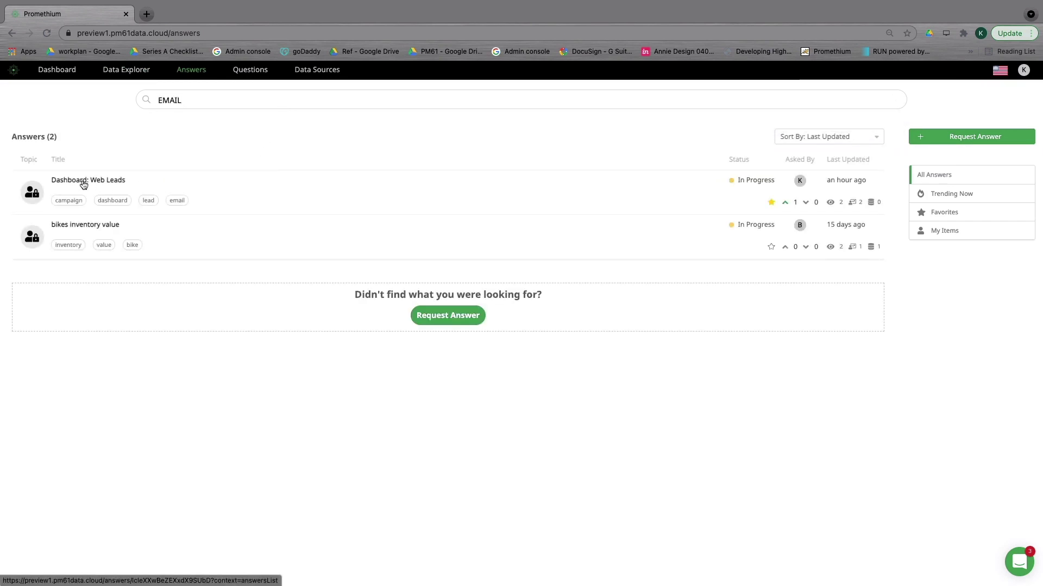
{"action": "left_click", "coordinate": [84, 181]}
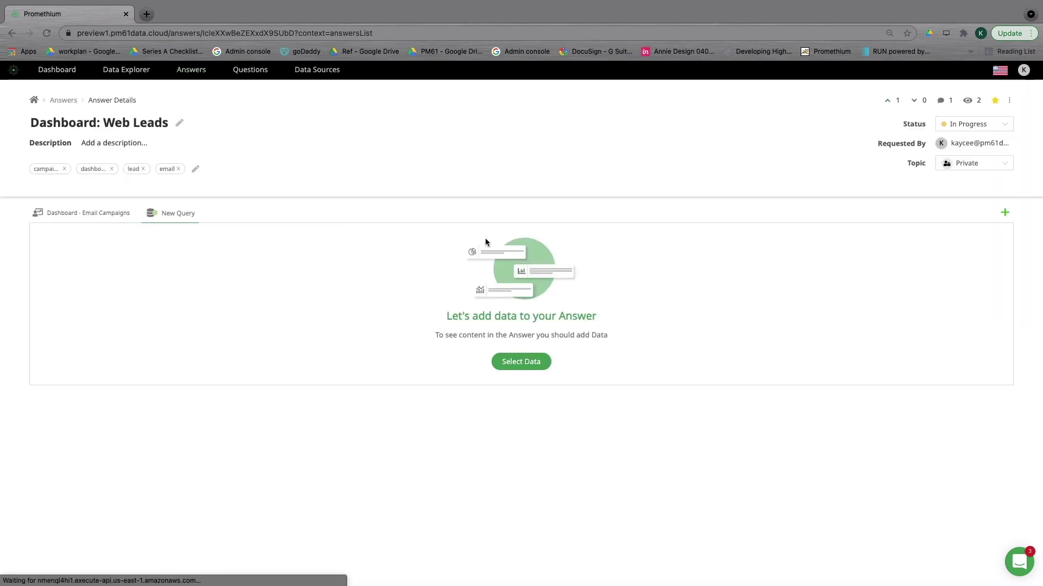
{"action": "left_click", "coordinate": [115, 217]}
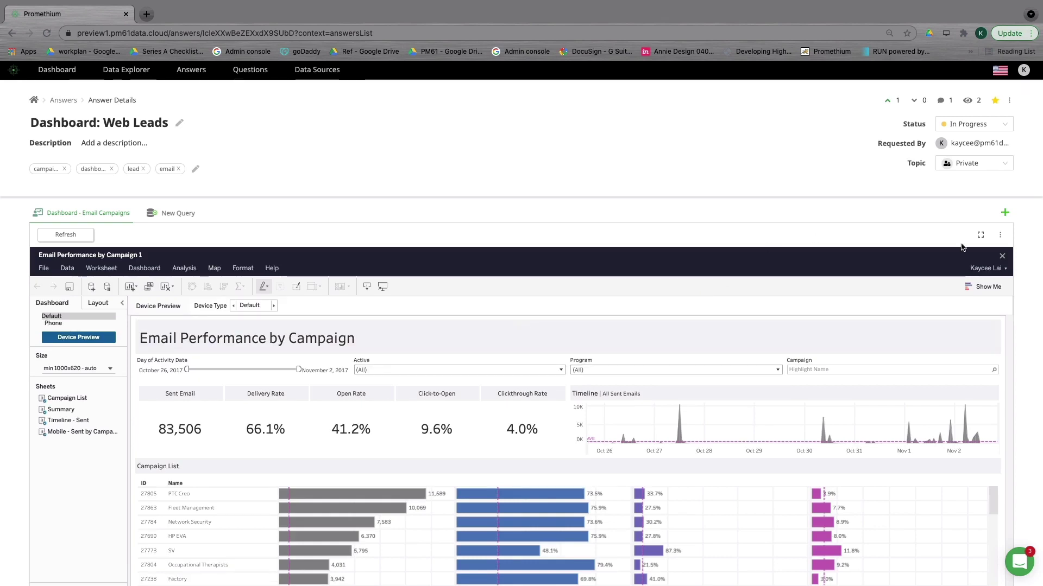
{"action": "scroll", "coordinate": [1024, 331], "scroll_direction": "down", "scroll_amount": 1}
{"action": "scroll", "coordinate": [1024, 331], "scroll_direction": "down", "scroll_amount": 2}
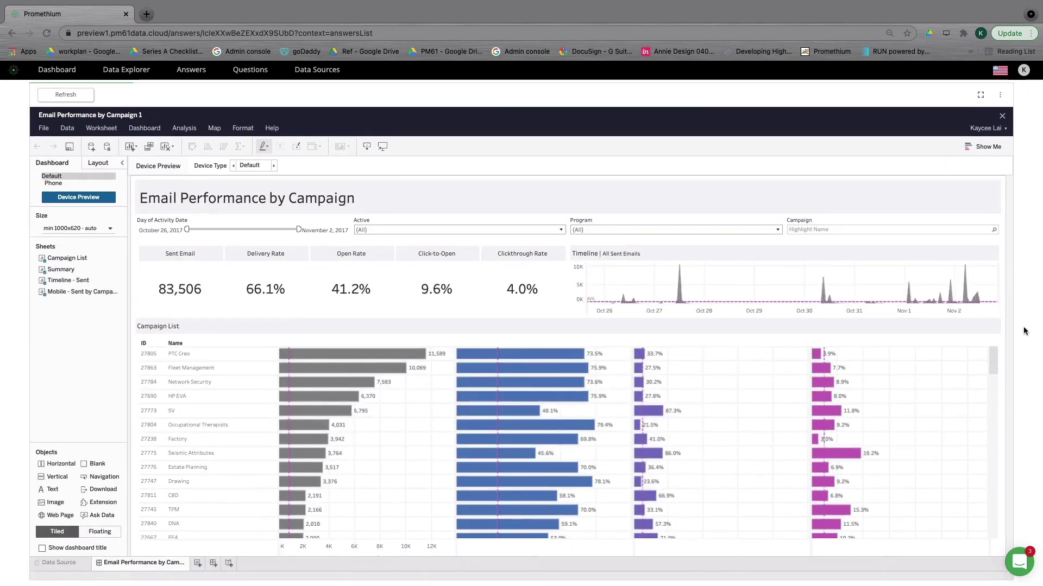
{"action": "scroll", "coordinate": [1024, 331], "scroll_direction": "up", "scroll_amount": 2}
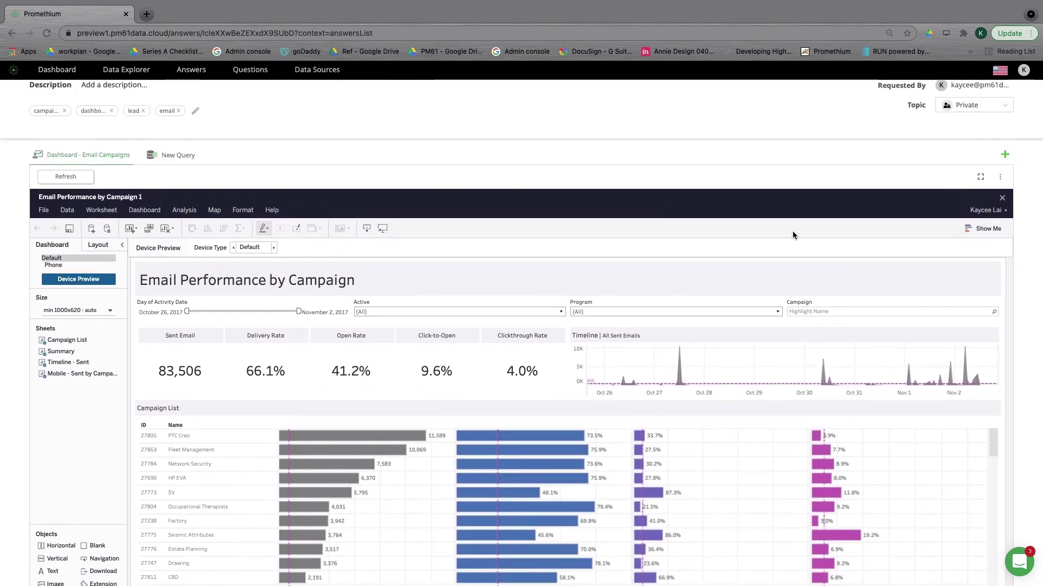
{"action": "scroll", "coordinate": [1027, 331], "scroll_direction": "down", "scroll_amount": 1}
{"action": "scroll", "coordinate": [1025, 331], "scroll_direction": "up", "scroll_amount": 3}
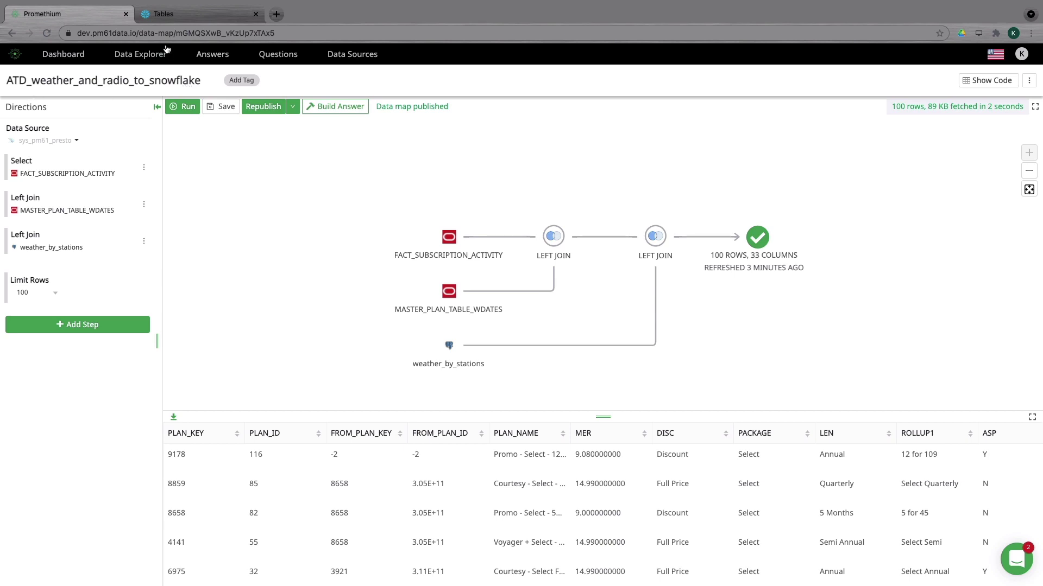
{"action": "left_click", "coordinate": [168, 16]}
{"action": "scroll", "coordinate": [103, 243], "scroll_direction": "down", "scroll_amount": 2}
{"action": "scroll", "coordinate": [103, 245], "scroll_direction": "up", "scroll_amount": 2}
{"action": "scroll", "coordinate": [103, 243], "scroll_direction": "down", "scroll_amount": 10}
{"action": "scroll", "coordinate": [103, 242], "scroll_direction": "up", "scroll_amount": 10}
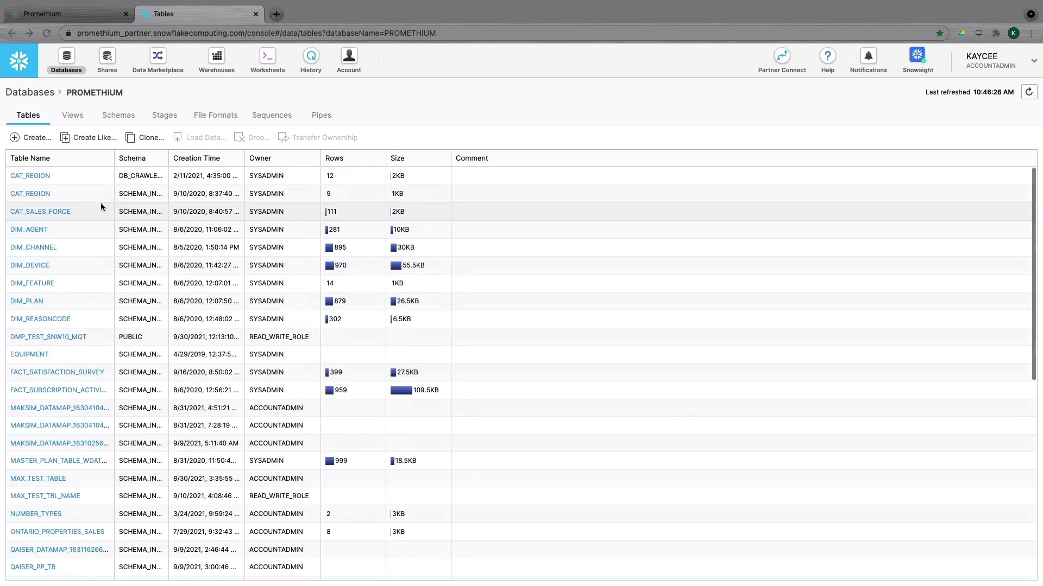
{"action": "scroll", "coordinate": [95, 160], "scroll_direction": "down", "scroll_amount": 10}
{"action": "scroll", "coordinate": [95, 163], "scroll_direction": "up", "scroll_amount": 10}
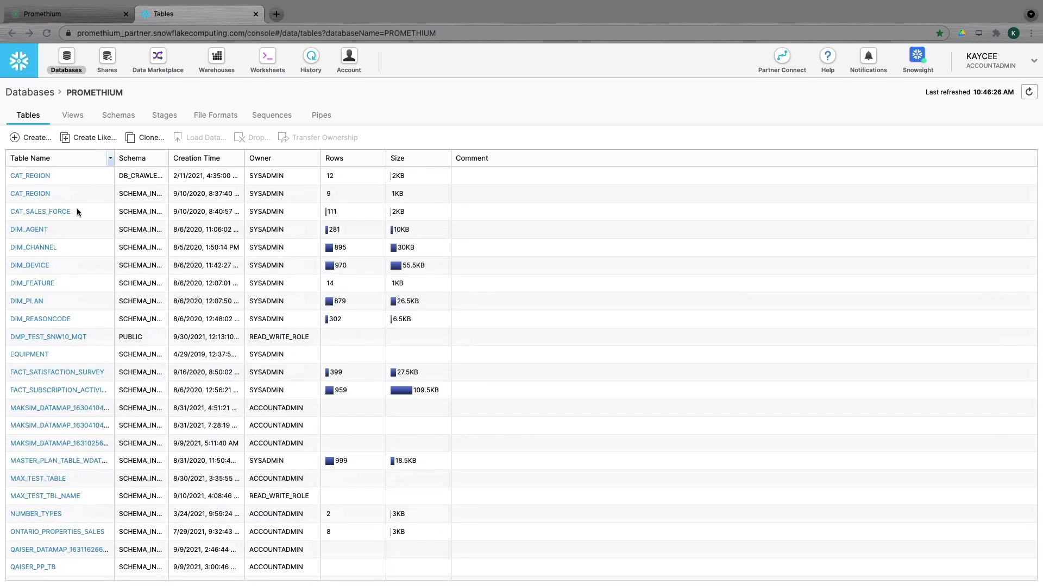
{"action": "scroll", "coordinate": [68, 259], "scroll_direction": "down", "scroll_amount": 2}
{"action": "scroll", "coordinate": [68, 258], "scroll_direction": "up", "scroll_amount": 2}
{"action": "left_click", "coordinate": [67, 11]}
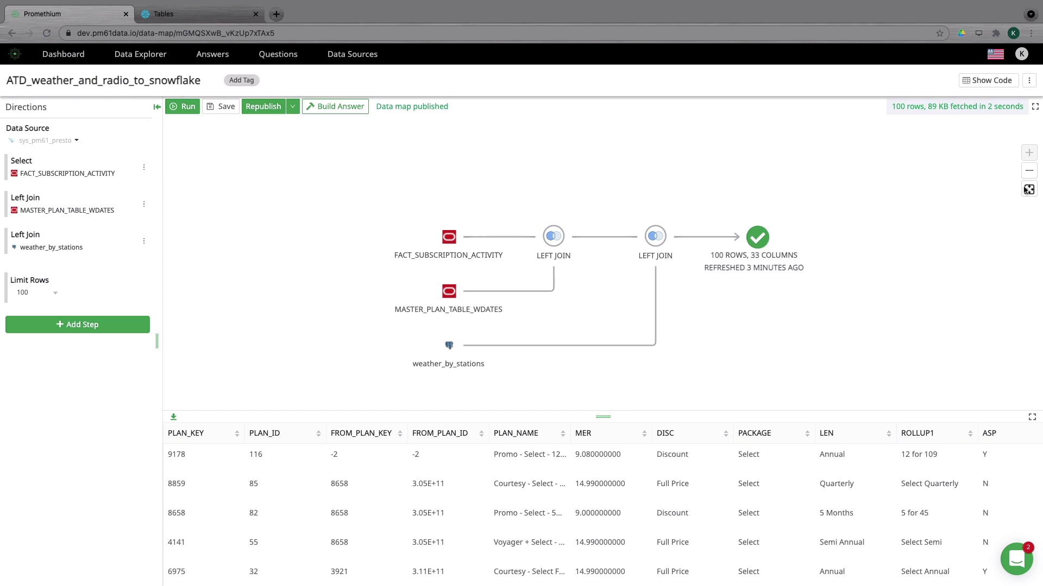
Add a destination table on datasource snowflake, schema SCHEMA_INFO, default table name, and publish it
{"action": "left_click", "coordinate": [1029, 80]}
{"action": "left_click", "coordinate": [1019, 103]}
{"action": "left_click", "coordinate": [397, 163]}
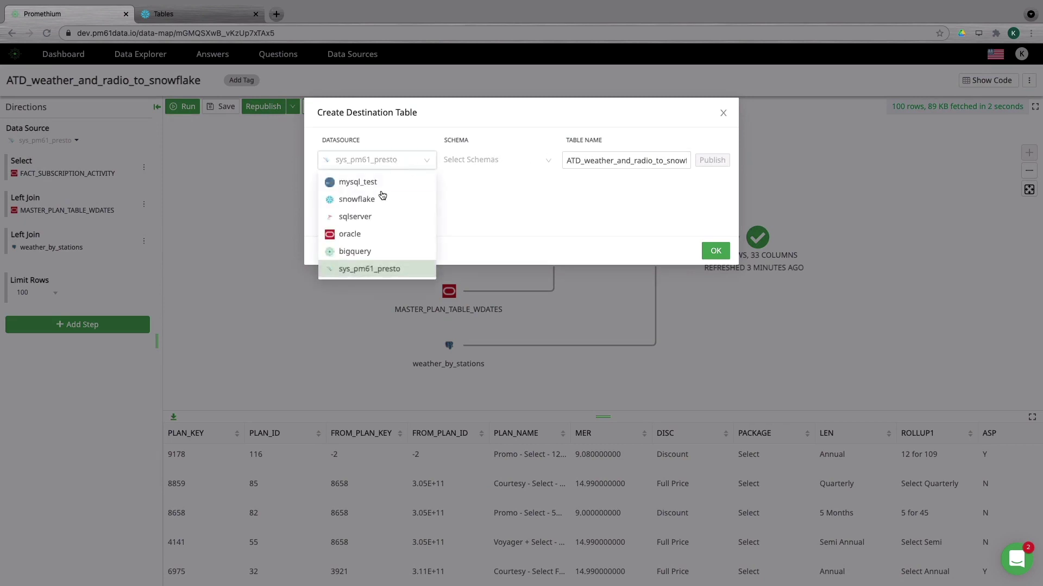
{"action": "left_click", "coordinate": [368, 199]}
{"action": "left_click", "coordinate": [484, 165]}
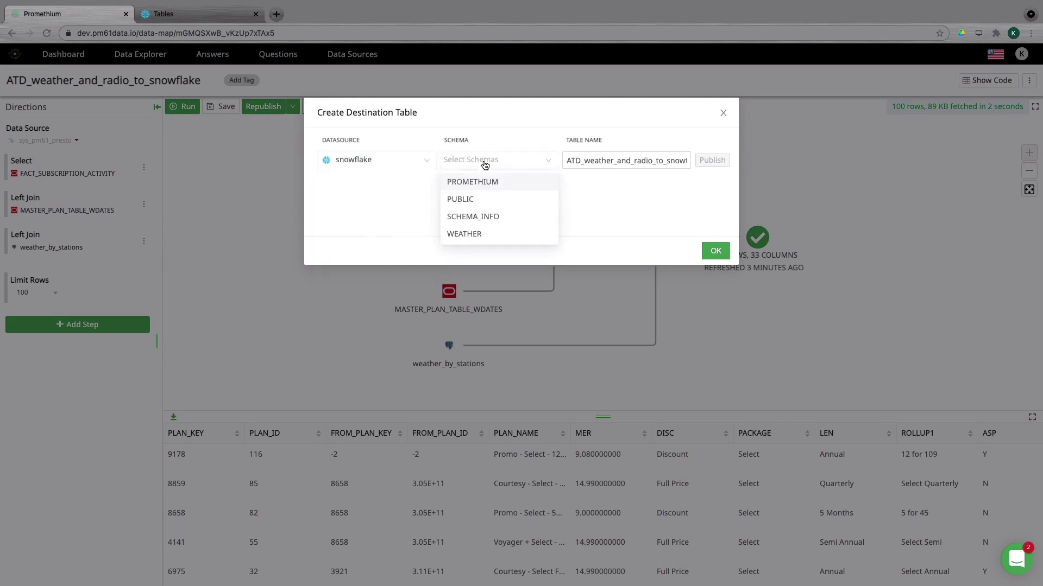
{"action": "left_click", "coordinate": [481, 216]}
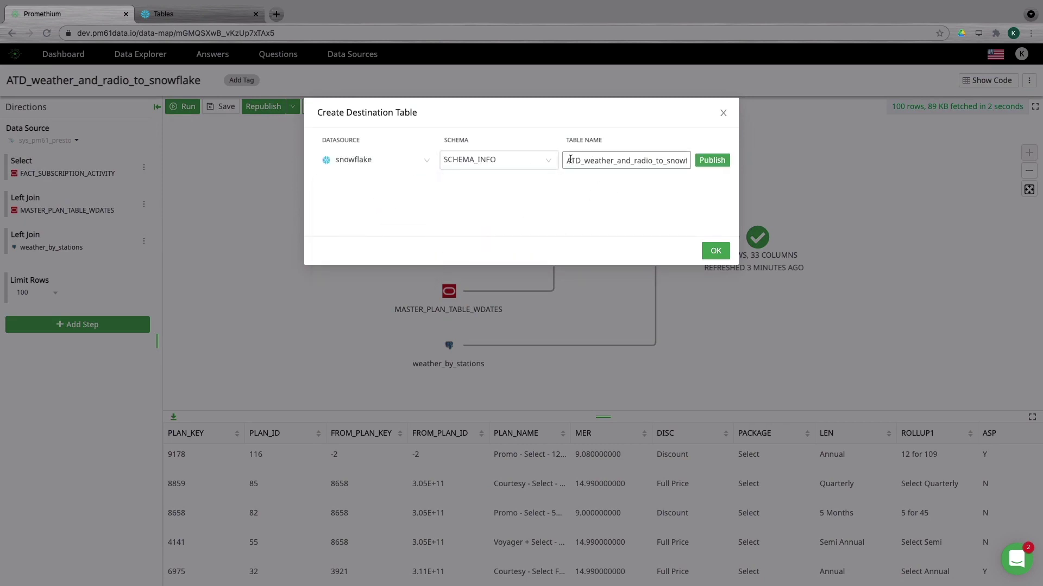
{"action": "left_click", "coordinate": [709, 165]}
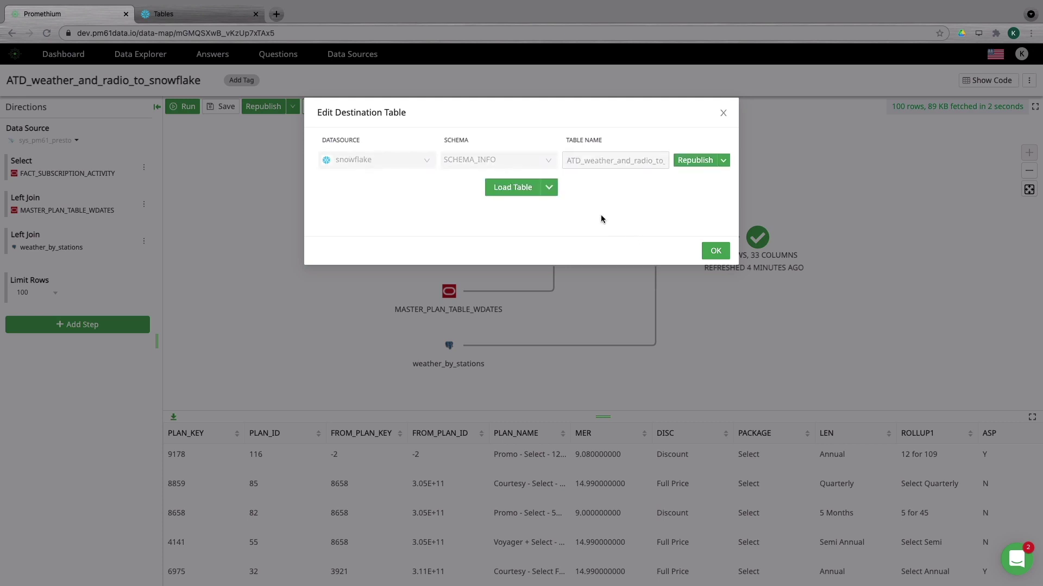
Load the data map rows into the Snowflake table and dismiss the success message
{"action": "left_click", "coordinate": [549, 187]}
{"action": "left_click", "coordinate": [521, 189]}
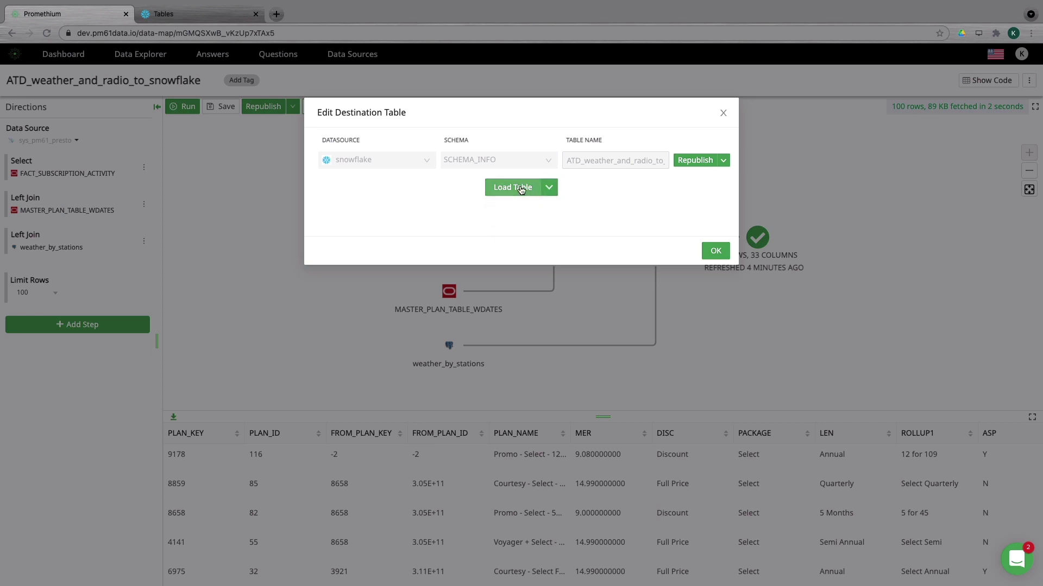
{"action": "left_click", "coordinate": [520, 189]}
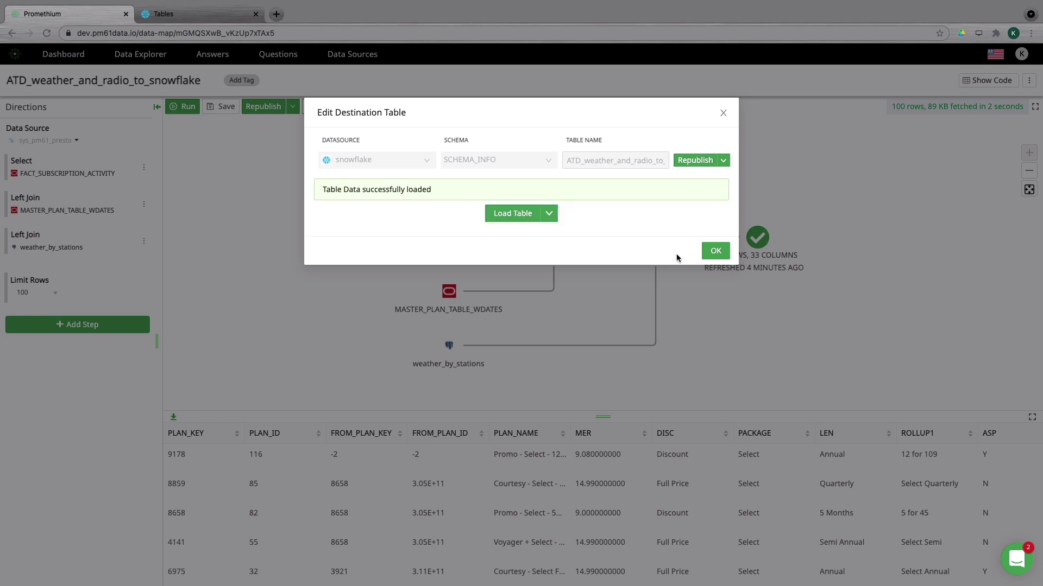
{"action": "left_click", "coordinate": [715, 251]}
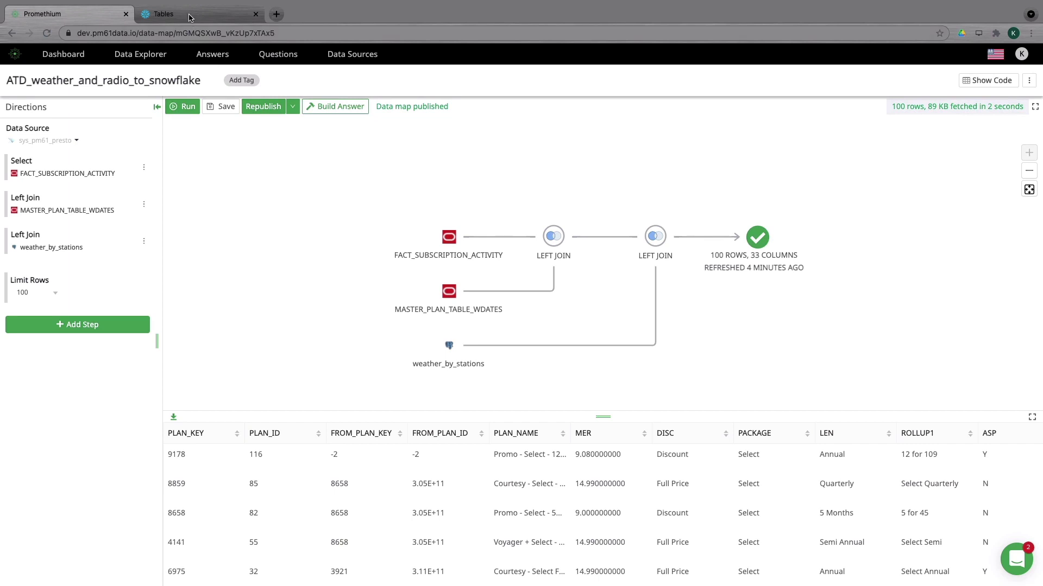
{"action": "left_click", "coordinate": [189, 17]}
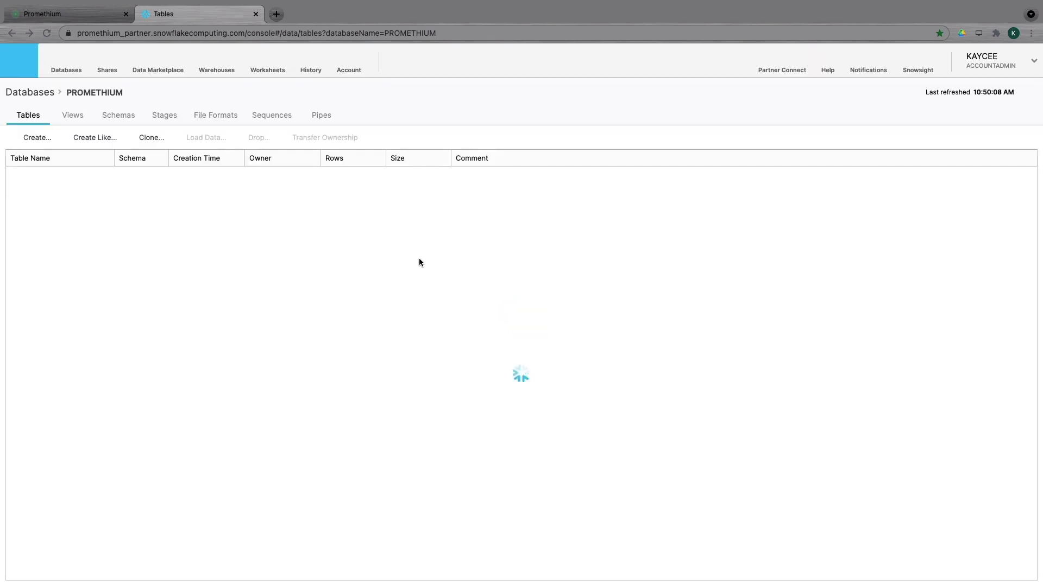
{"action": "left_click", "coordinate": [81, 177]}
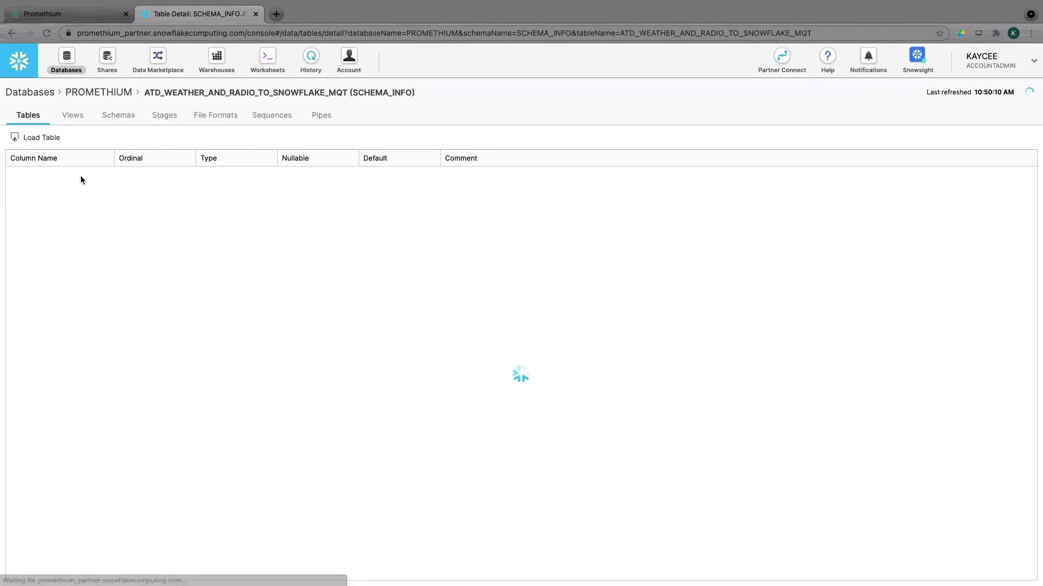
{"action": "scroll", "coordinate": [116, 409], "scroll_direction": "down", "scroll_amount": 5}
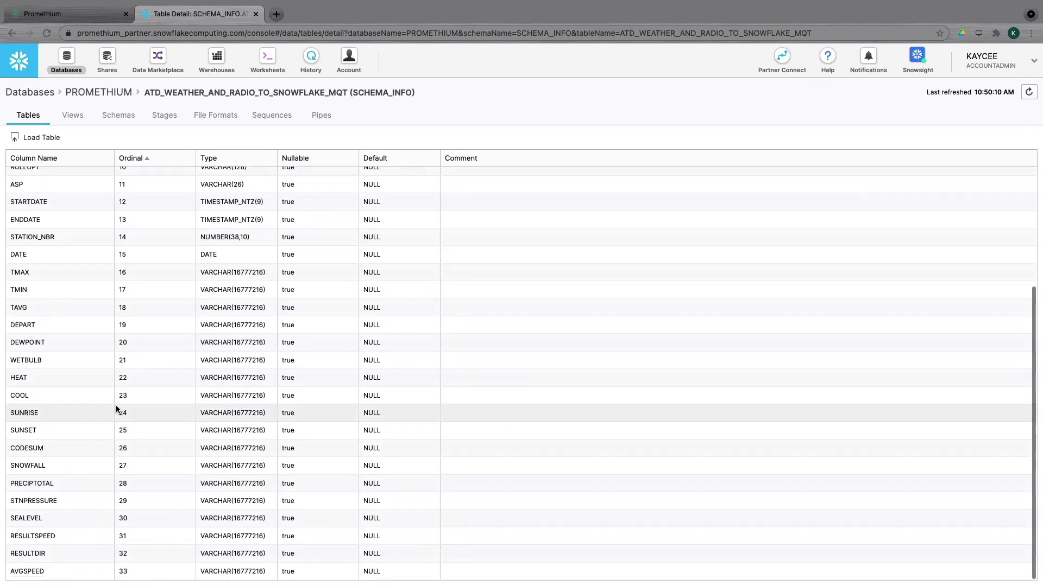
{"action": "scroll", "coordinate": [117, 410], "scroll_direction": "up", "scroll_amount": 3}
Search Data Explorer for 'at' and open ATD_weather_and_radio_to_snowflake_mqt's 33-column list
{"action": "left_click", "coordinate": [90, 12]}
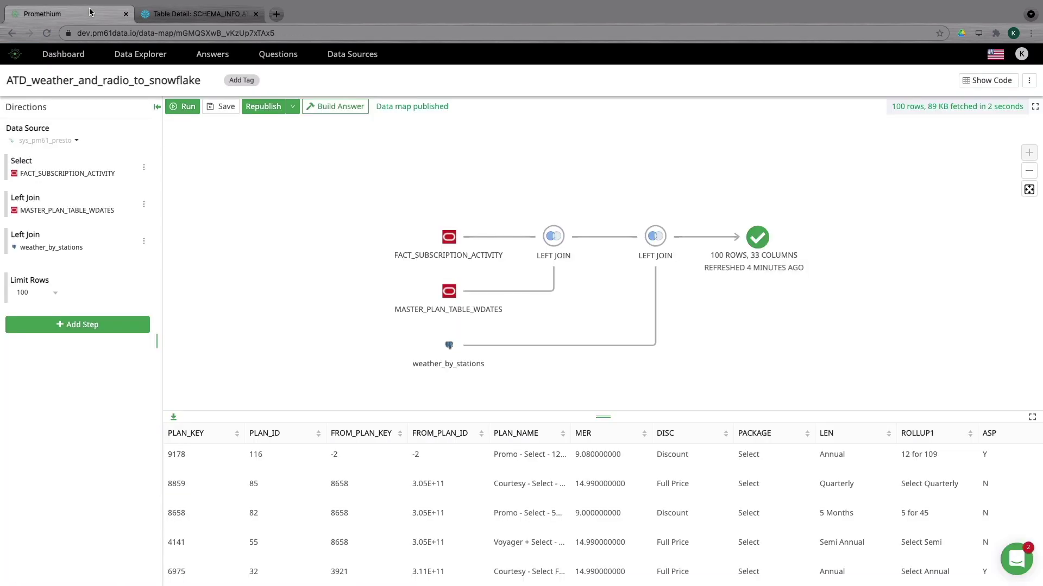
{"action": "left_click", "coordinate": [142, 57]}
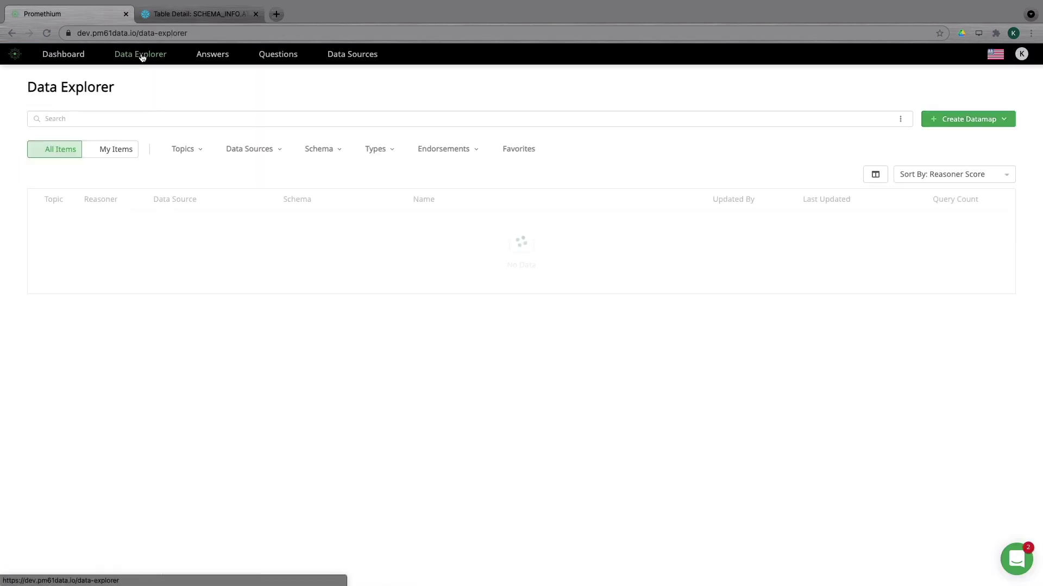
{"action": "left_click", "coordinate": [178, 121]}
{"action": "type", "text": "atd"}
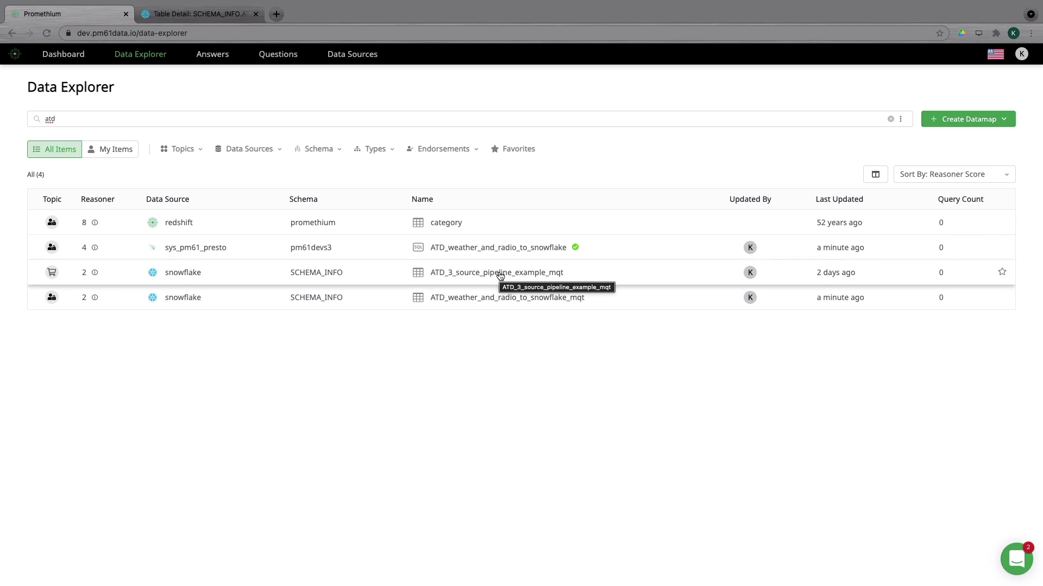
{"action": "left_click", "coordinate": [496, 297]}
{"action": "left_click", "coordinate": [399, 189]}
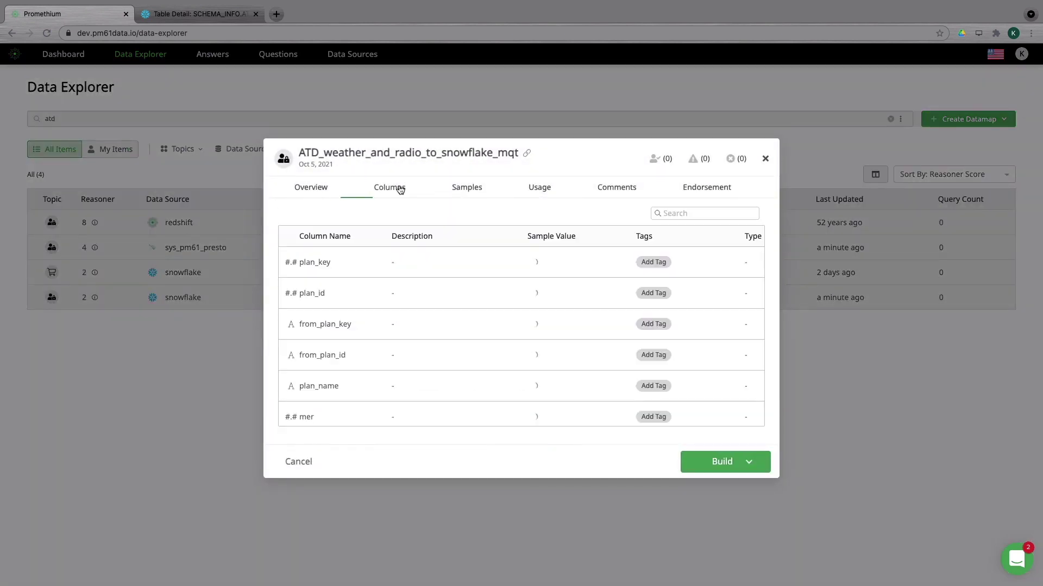
{"action": "left_click", "coordinate": [749, 461]}
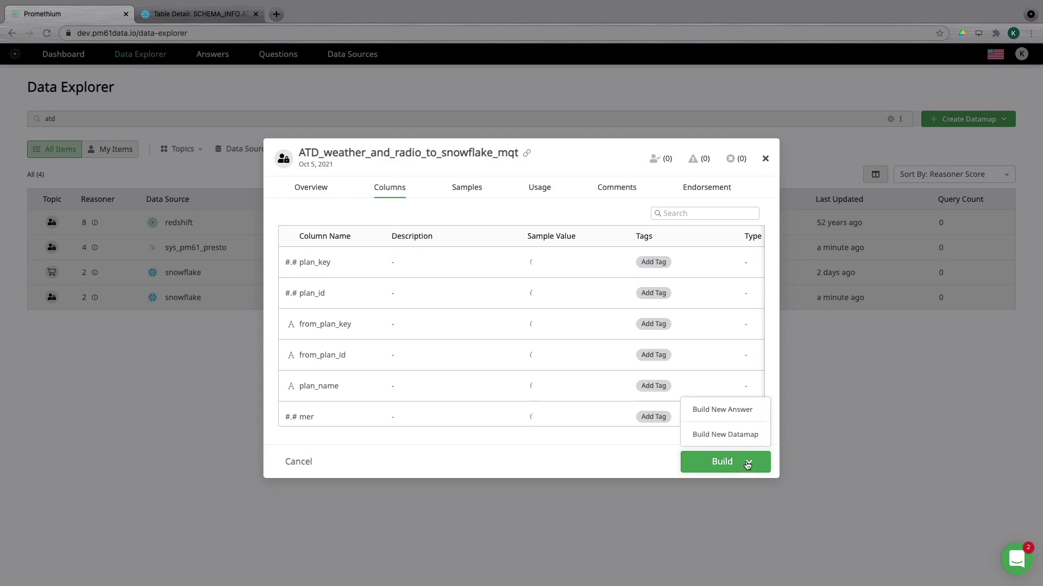
Build a new answer from the ATD_weather_and_radio_to_snowflake_mqt table and view its dashboard
{"action": "left_click", "coordinate": [730, 409]}
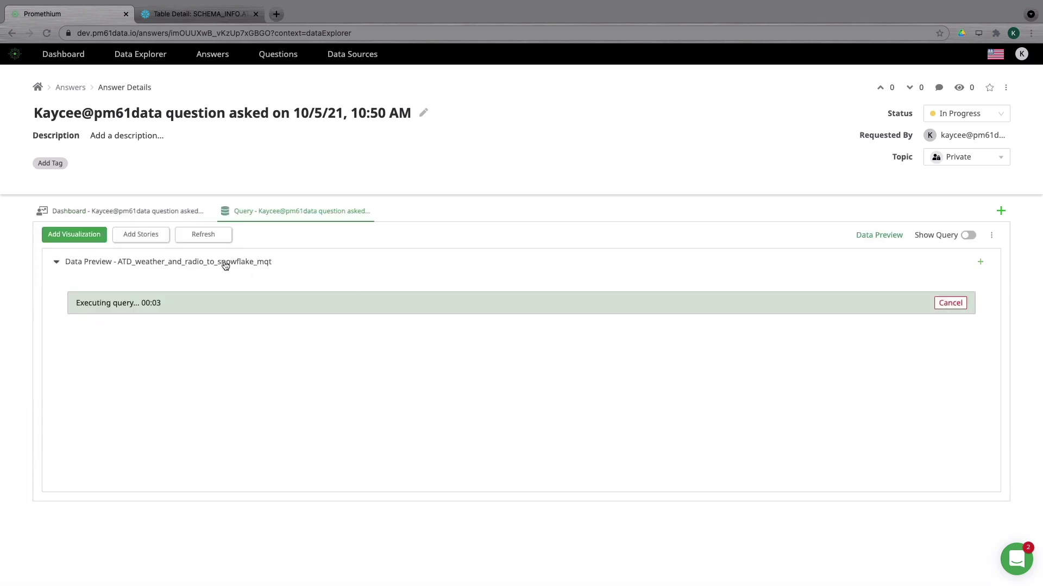
{"action": "left_click", "coordinate": [149, 211]}
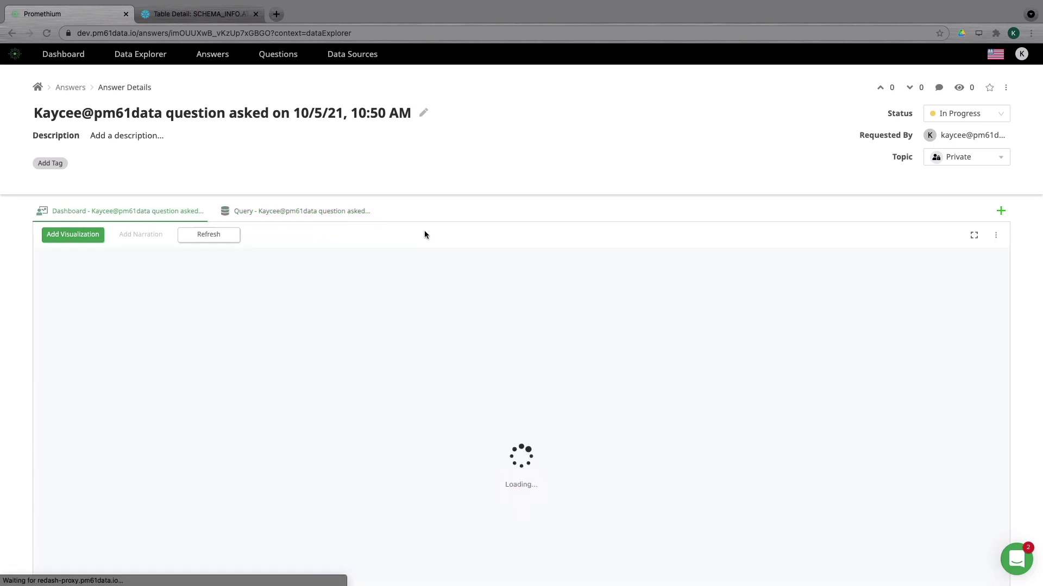
{"action": "scroll", "coordinate": [591, 407], "scroll_direction": "down", "scroll_amount": 5}
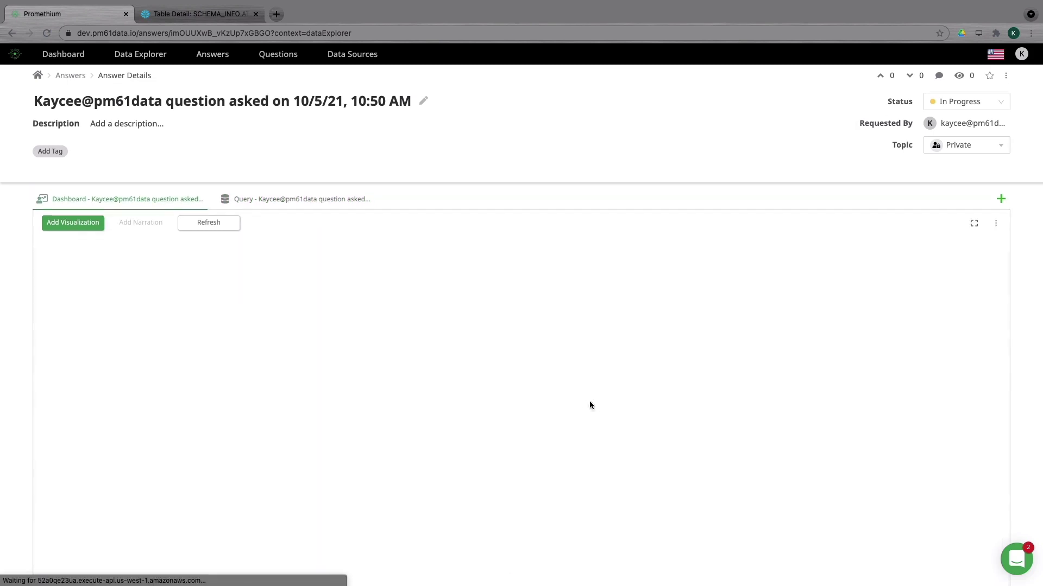
{"action": "scroll", "coordinate": [590, 408], "scroll_direction": "down", "scroll_amount": 3}
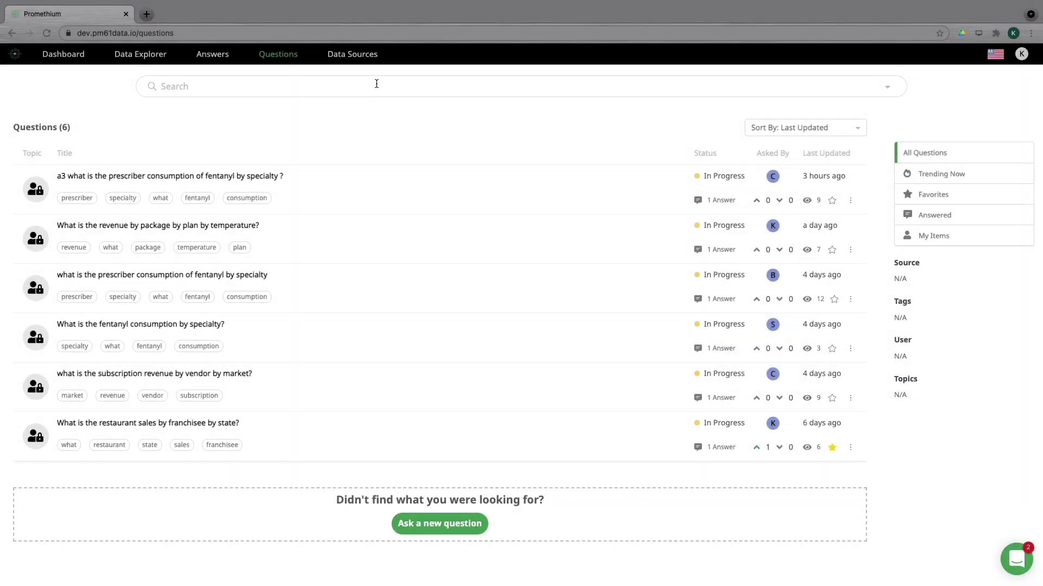
Ask 'What is the revenue subscription between 5 and 11 by plan by billing method from 2015…' and submit it
{"action": "type", "text": "What is the revenue subscription between 5 and 11 by plan by billing method from 2015 to 2018?"}
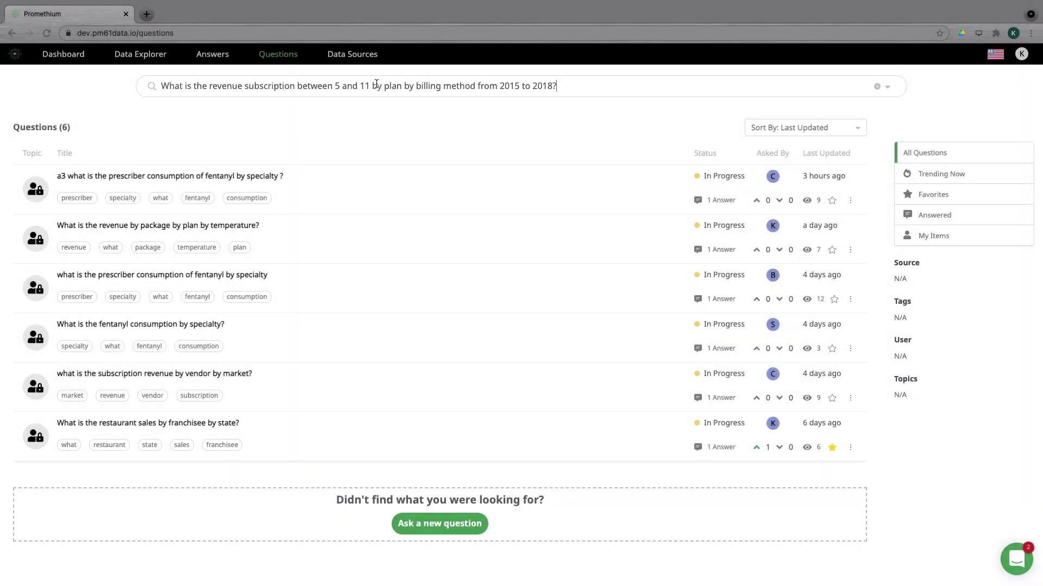
{"action": "key", "text": "Return"}
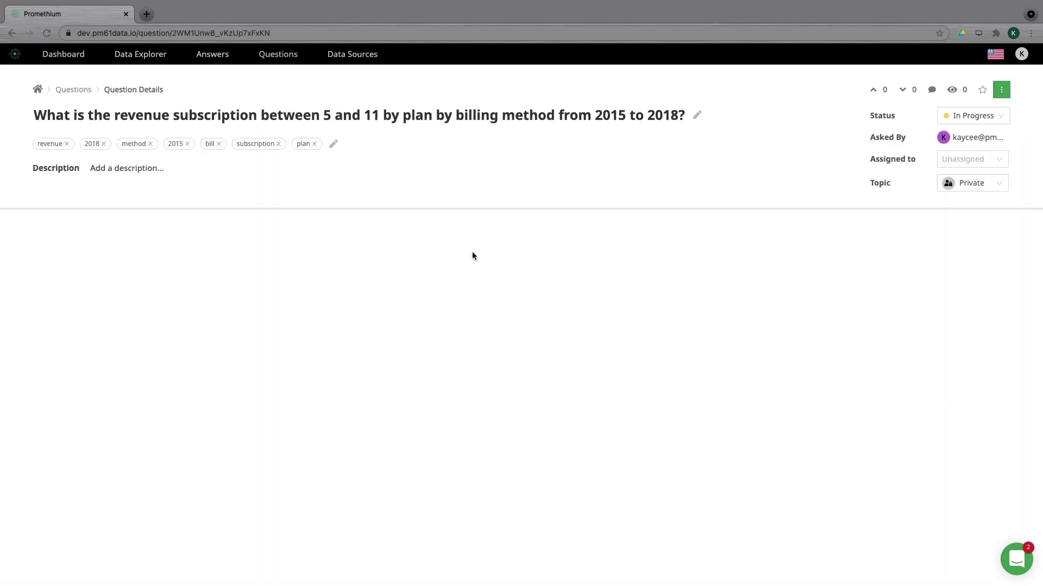
Open Answer 1 and inspect its Filter and Group By steps without changing them
{"action": "left_click", "coordinate": [418, 283]}
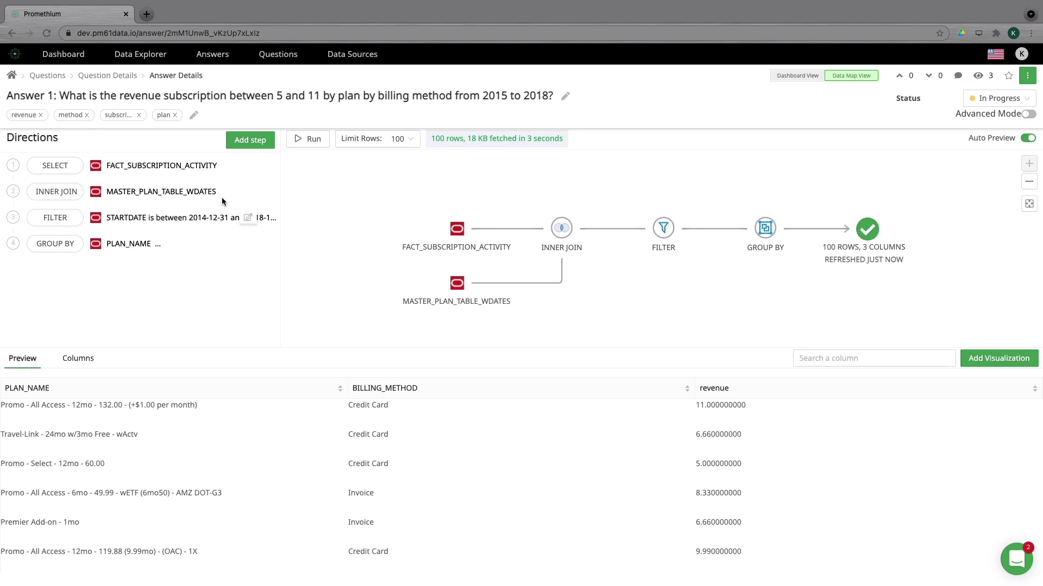
{"action": "left_click", "coordinate": [248, 218]}
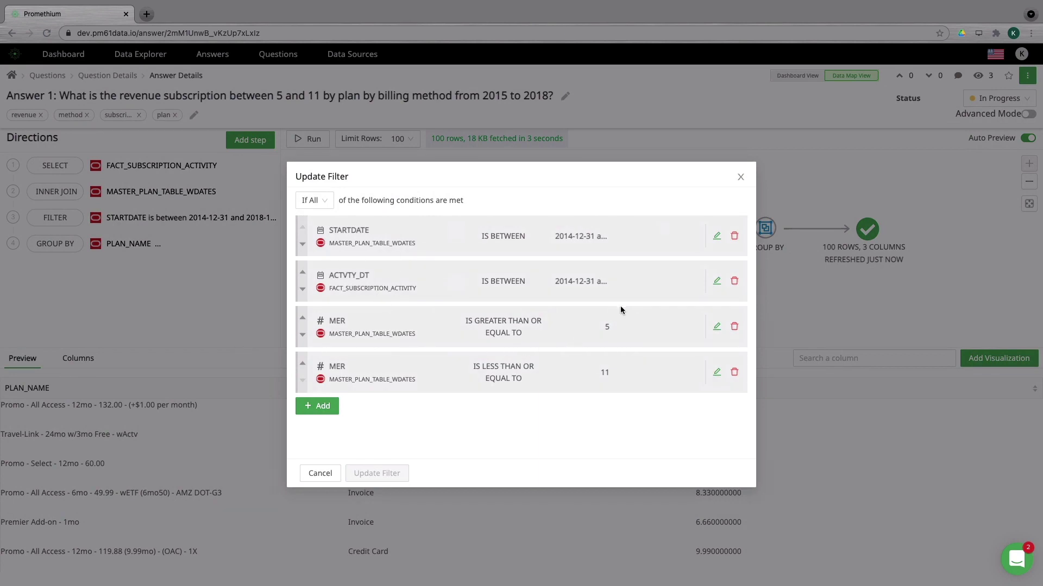
{"action": "left_click", "coordinate": [740, 177]}
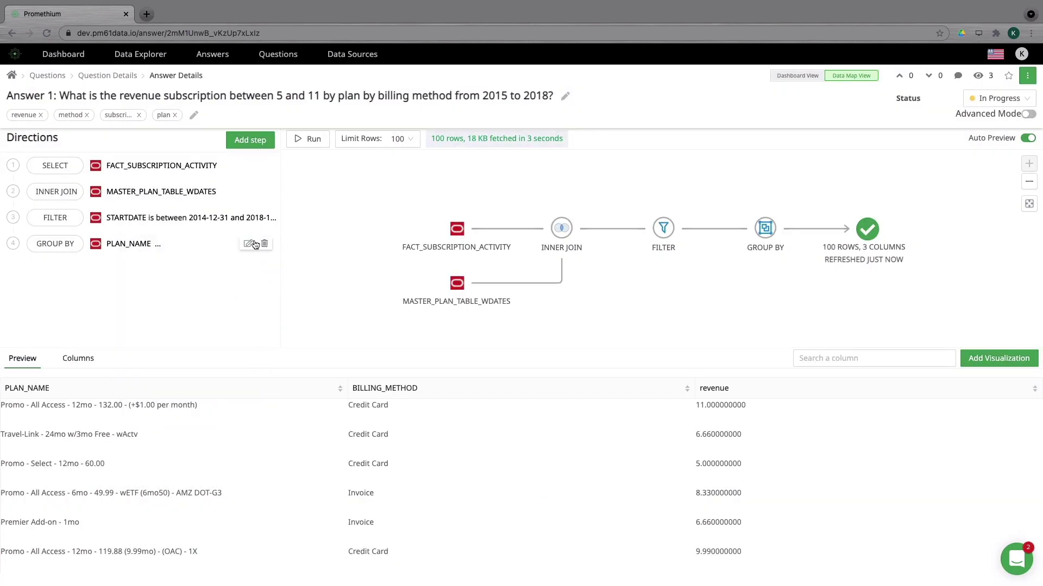
{"action": "left_click", "coordinate": [250, 241]}
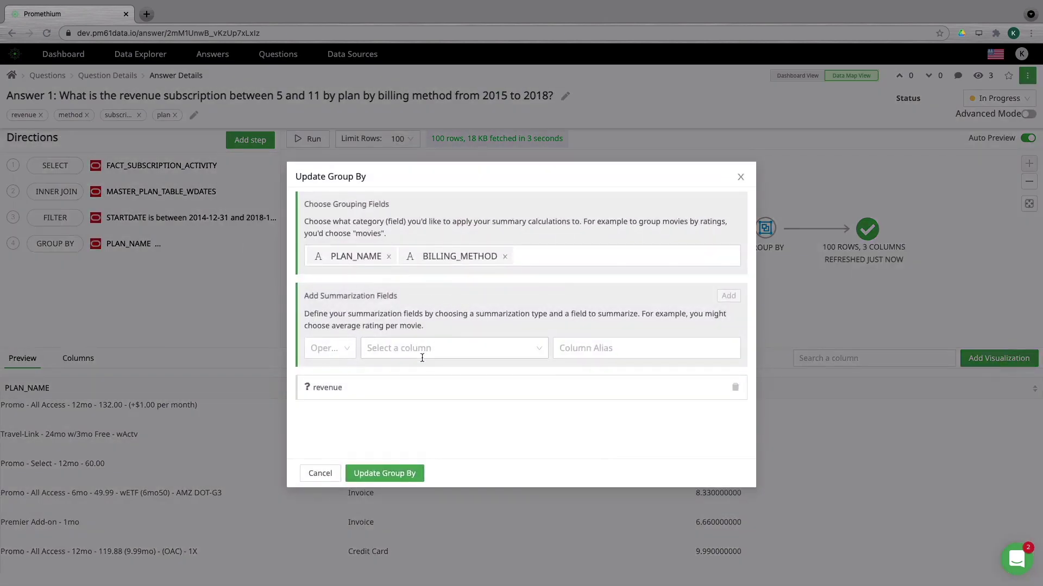
{"action": "left_click", "coordinate": [740, 179]}
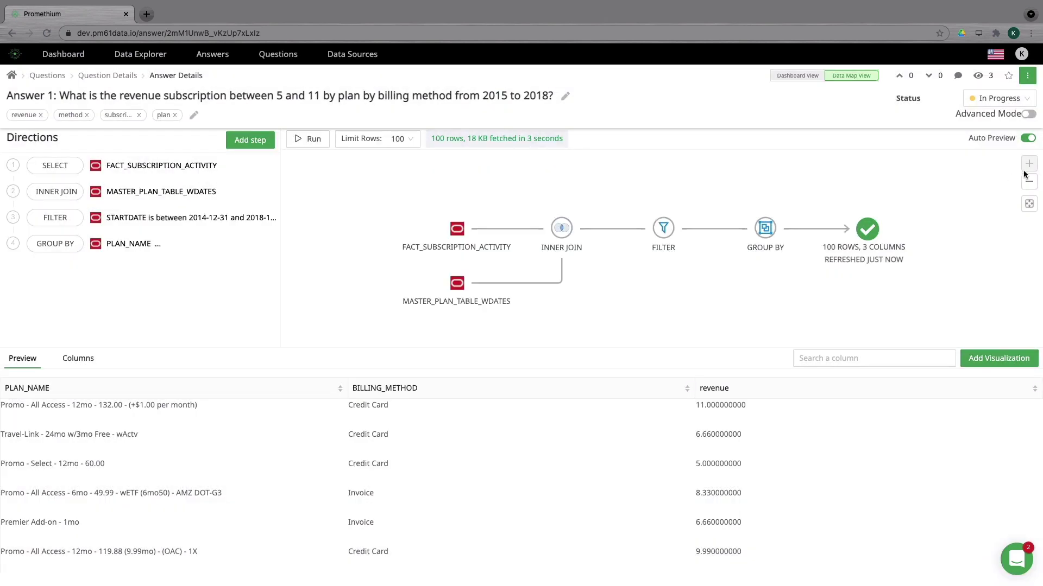
Convert Answer 1 to advanced SQL mode and enlarge the SQL editor
{"action": "left_click", "coordinate": [1029, 115]}
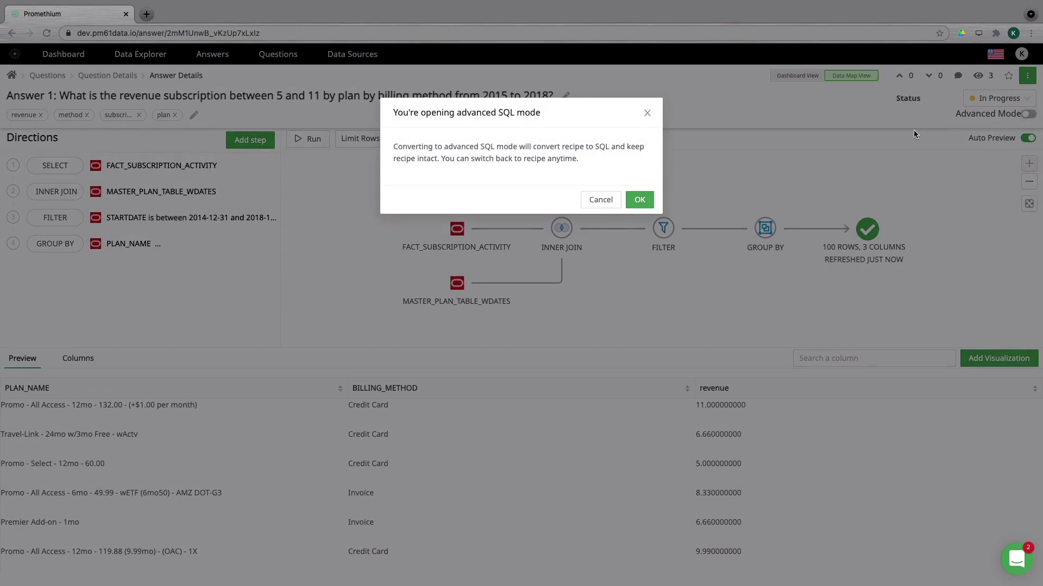
{"action": "left_click", "coordinate": [633, 201]}
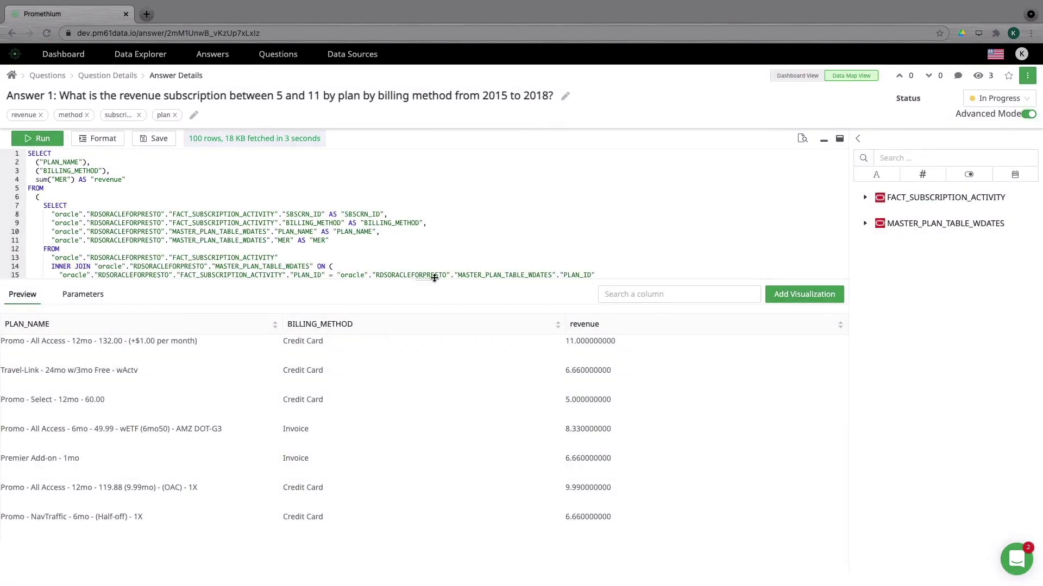
{"action": "left_click_drag", "start_coordinate": [433, 279], "coordinate": [405, 417]}
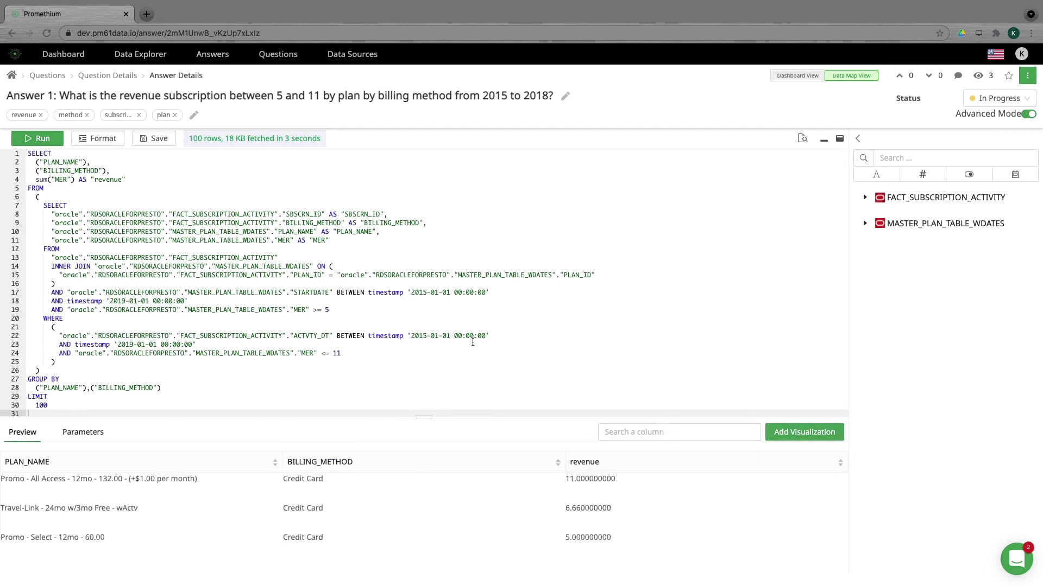
Add and save a bar chart of revenue by PLAN_NAME
{"action": "left_click", "coordinate": [810, 435]}
{"action": "left_click", "coordinate": [257, 303]}
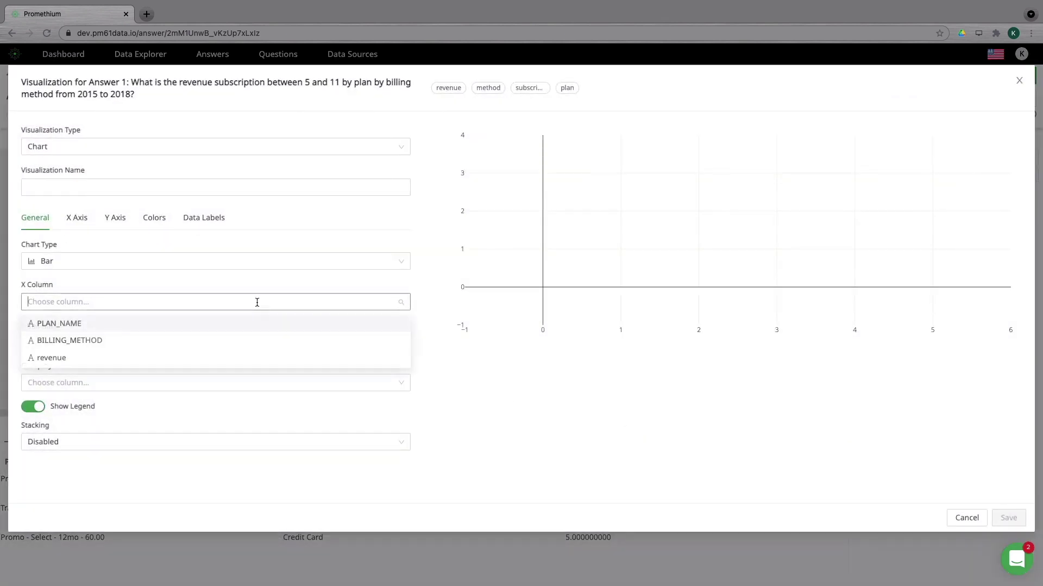
{"action": "left_click", "coordinate": [233, 323]}
{"action": "left_click", "coordinate": [220, 340]}
{"action": "left_click", "coordinate": [177, 399]}
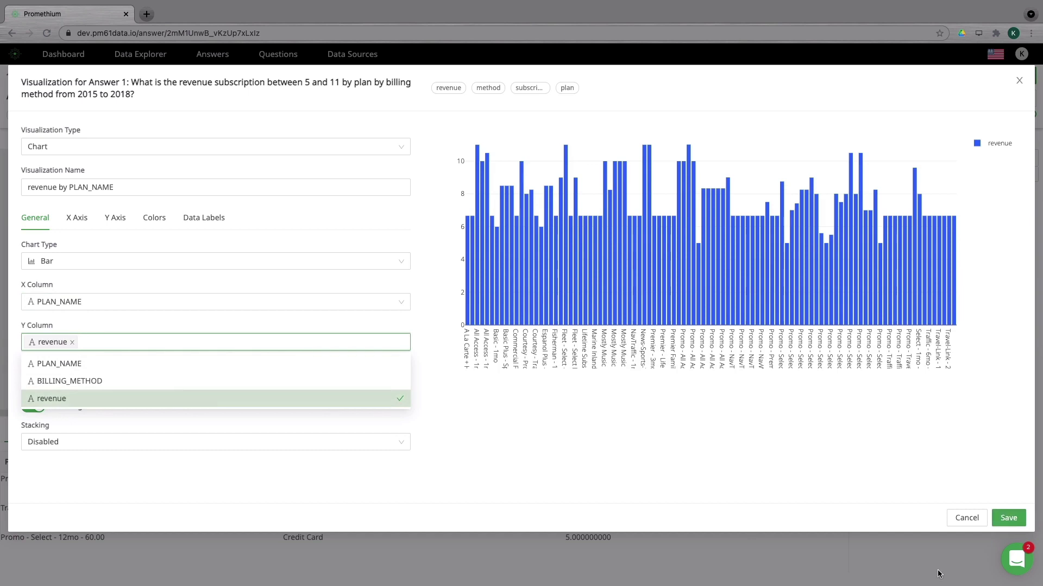
{"action": "left_click", "coordinate": [1008, 518]}
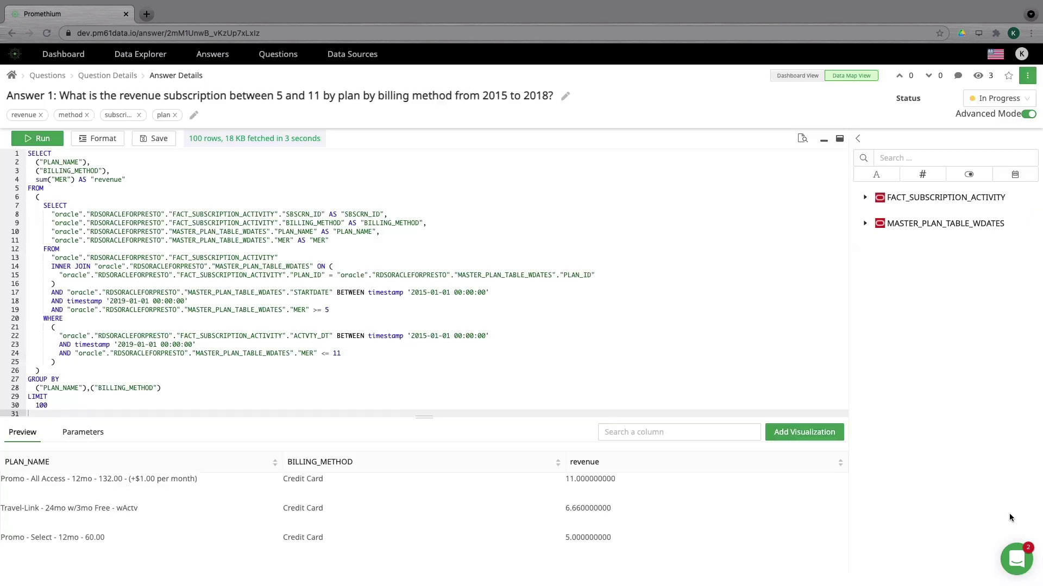
Add and save a pie chart of revenue by BILLING_METHOD with percentage data labels
{"action": "left_click", "coordinate": [808, 435]}
{"action": "left_click", "coordinate": [227, 302]}
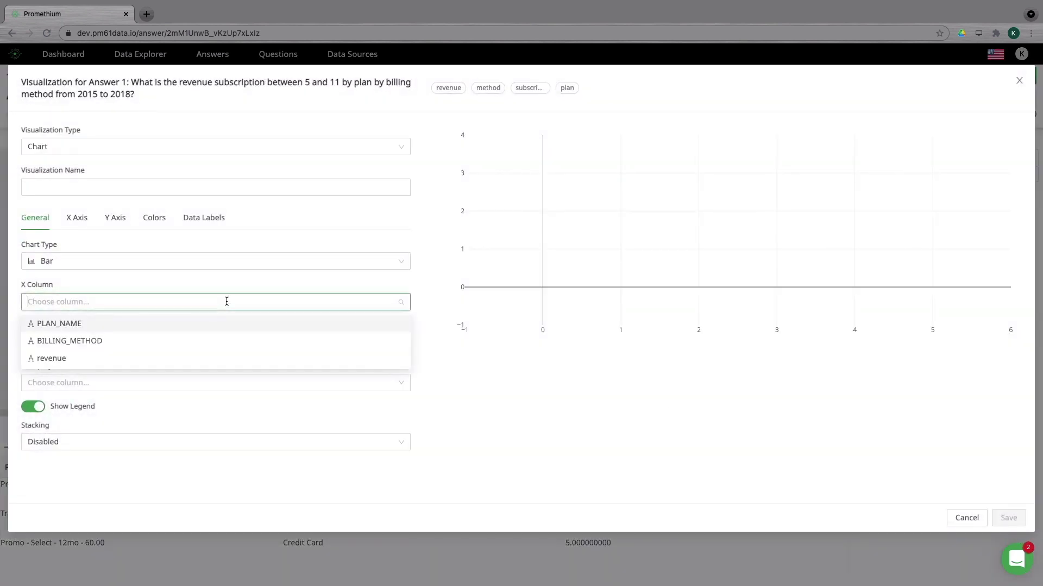
{"action": "left_click", "coordinate": [200, 340]}
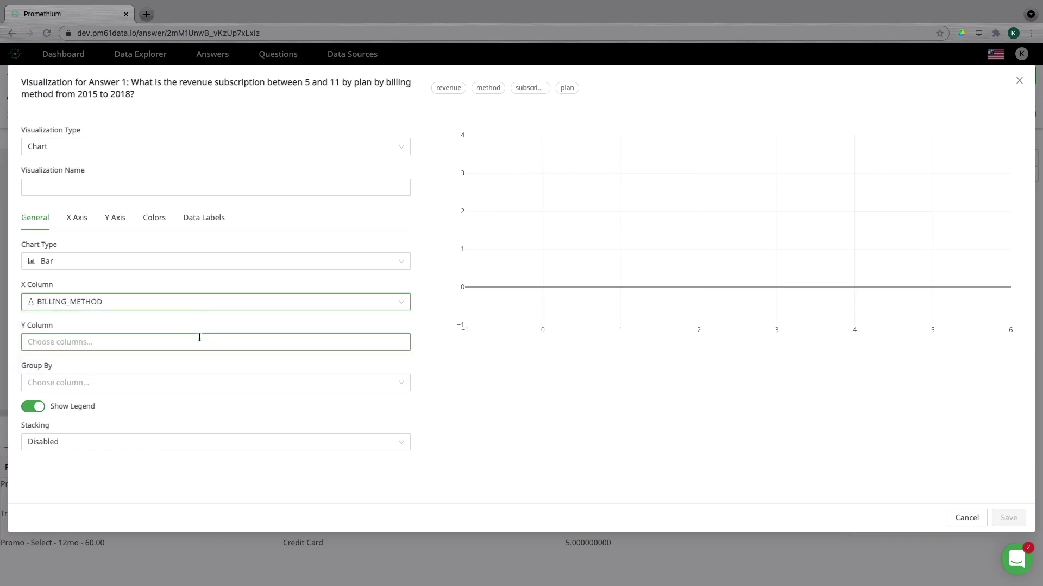
{"action": "left_click", "coordinate": [188, 348]}
{"action": "left_click", "coordinate": [148, 398]}
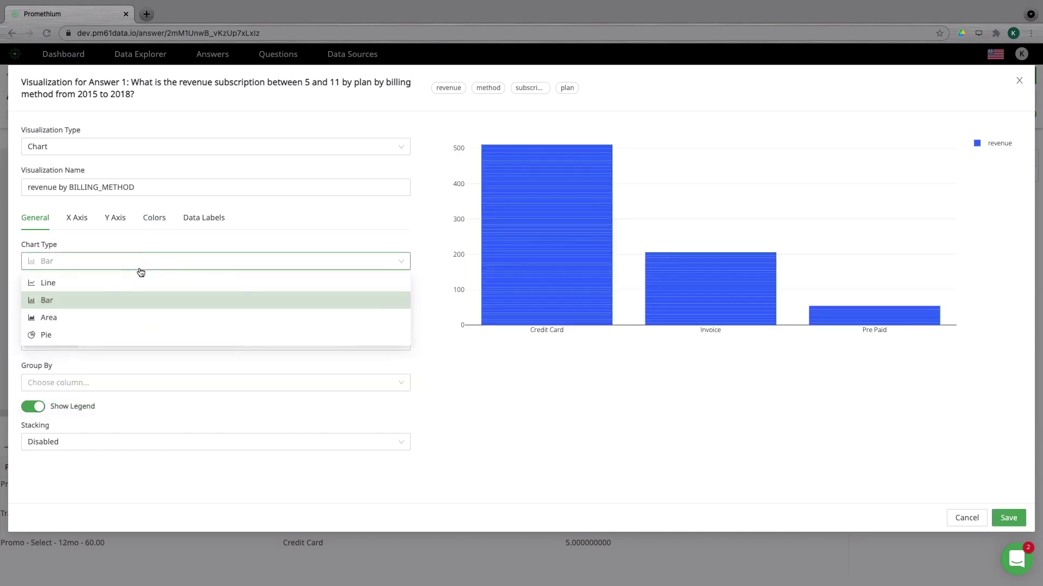
{"action": "left_click", "coordinate": [118, 335]}
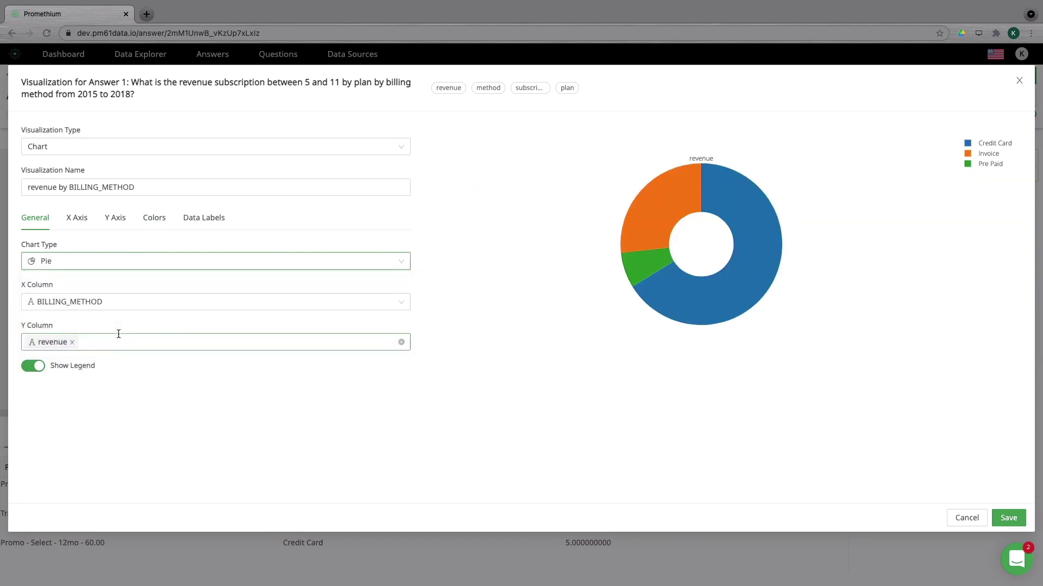
{"action": "left_click", "coordinate": [194, 224]}
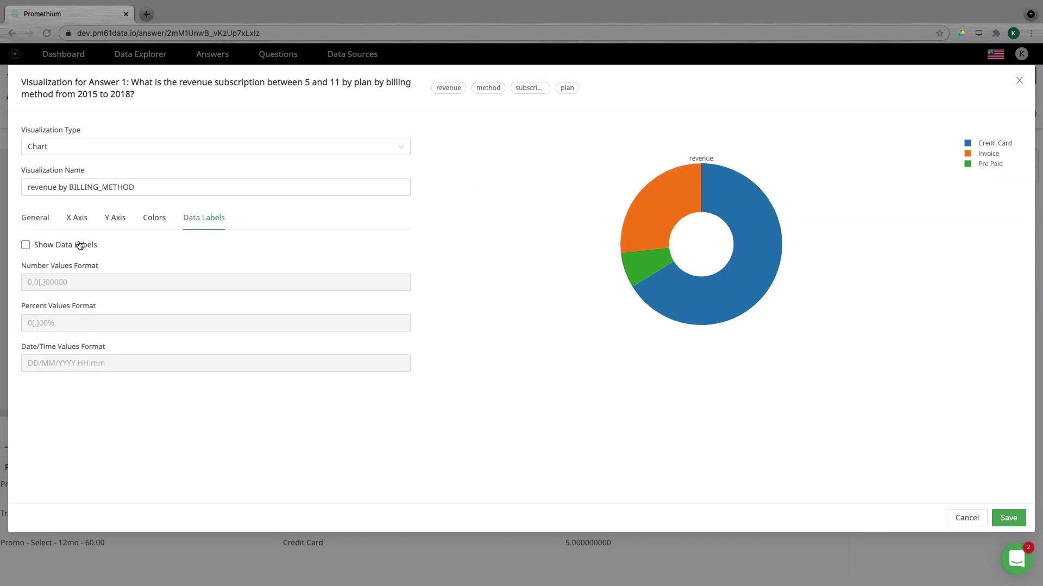
{"action": "left_click", "coordinate": [80, 245]}
{"action": "left_click", "coordinate": [1008, 518]}
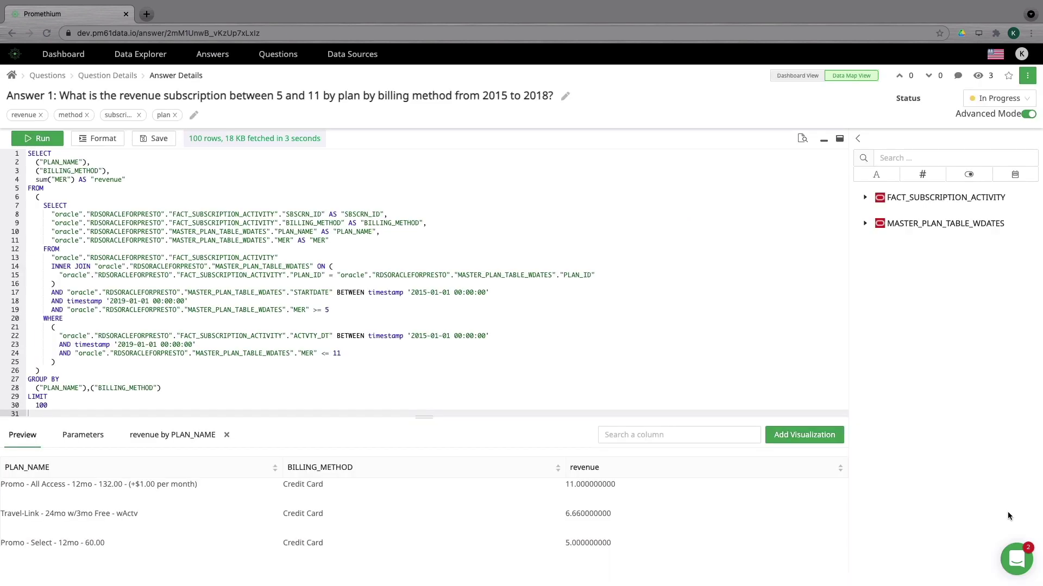
{"action": "left_click", "coordinate": [291, 435]}
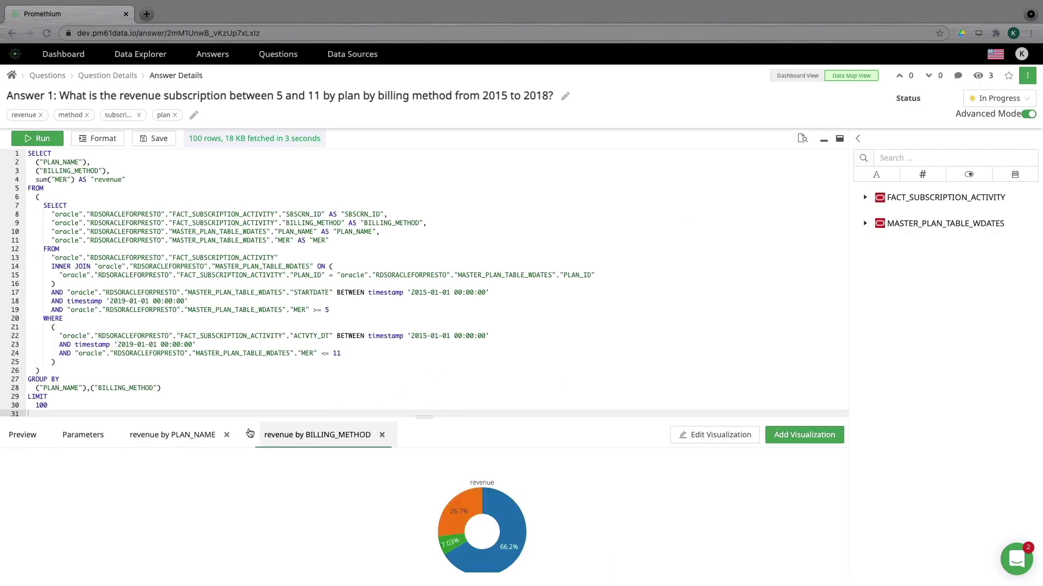
{"action": "left_click", "coordinate": [191, 435]}
Switch to Dashboard View and generate text insights for both charts, e.g. average revenue 7.7
{"action": "left_click", "coordinate": [800, 74]}
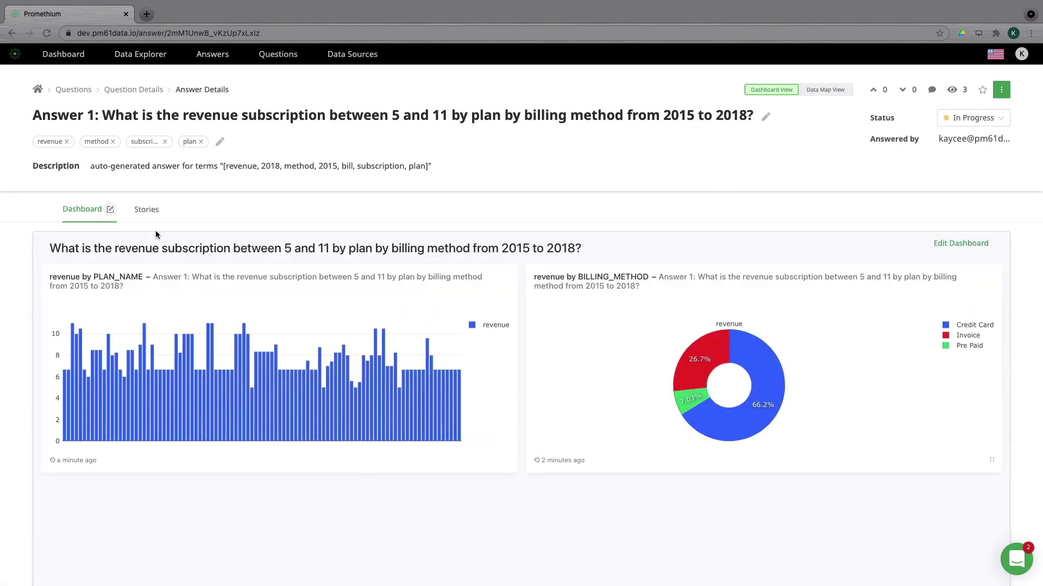
{"action": "left_click", "coordinate": [111, 209]}
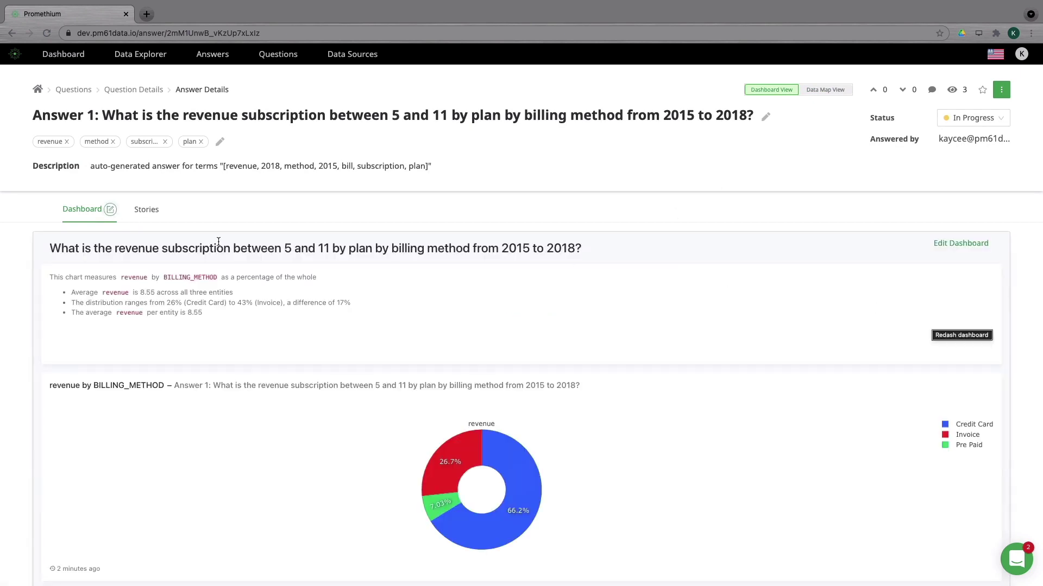
{"action": "scroll", "coordinate": [132, 317], "scroll_direction": "down", "scroll_amount": 5}
{"action": "scroll", "coordinate": [131, 318], "scroll_direction": "down", "scroll_amount": 3}
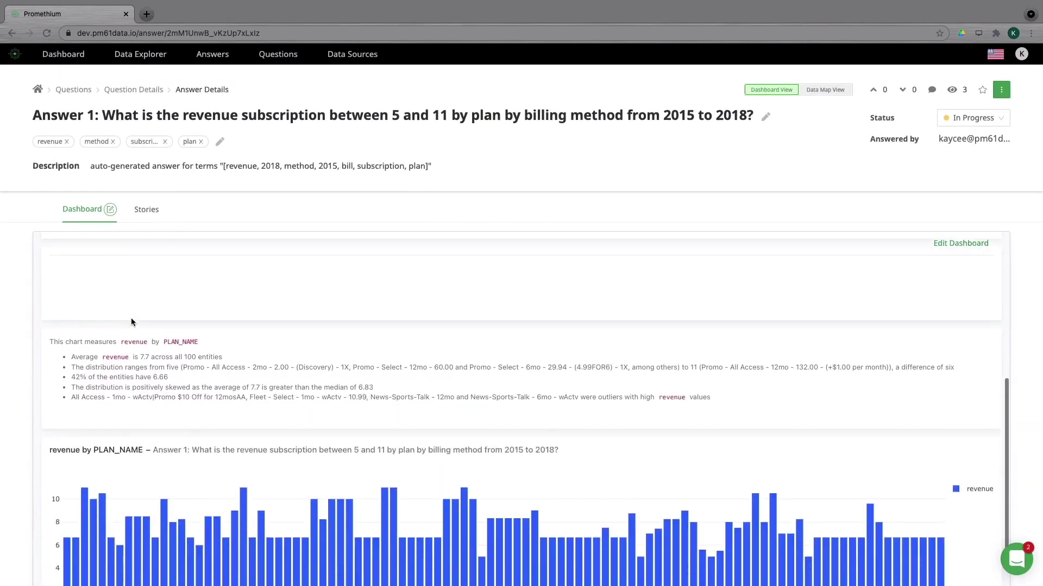